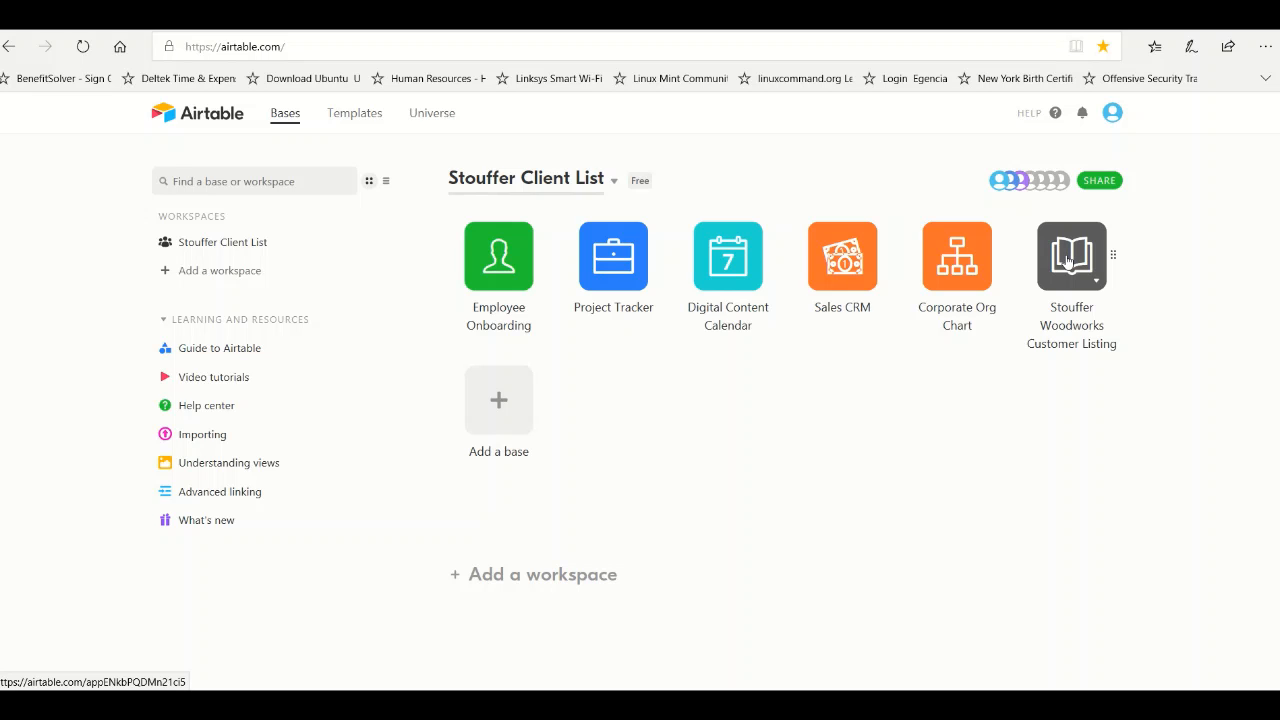
Open the Stouffer Woodworks Customer Listing base and delete the customer record in row 7
click(1068, 261)
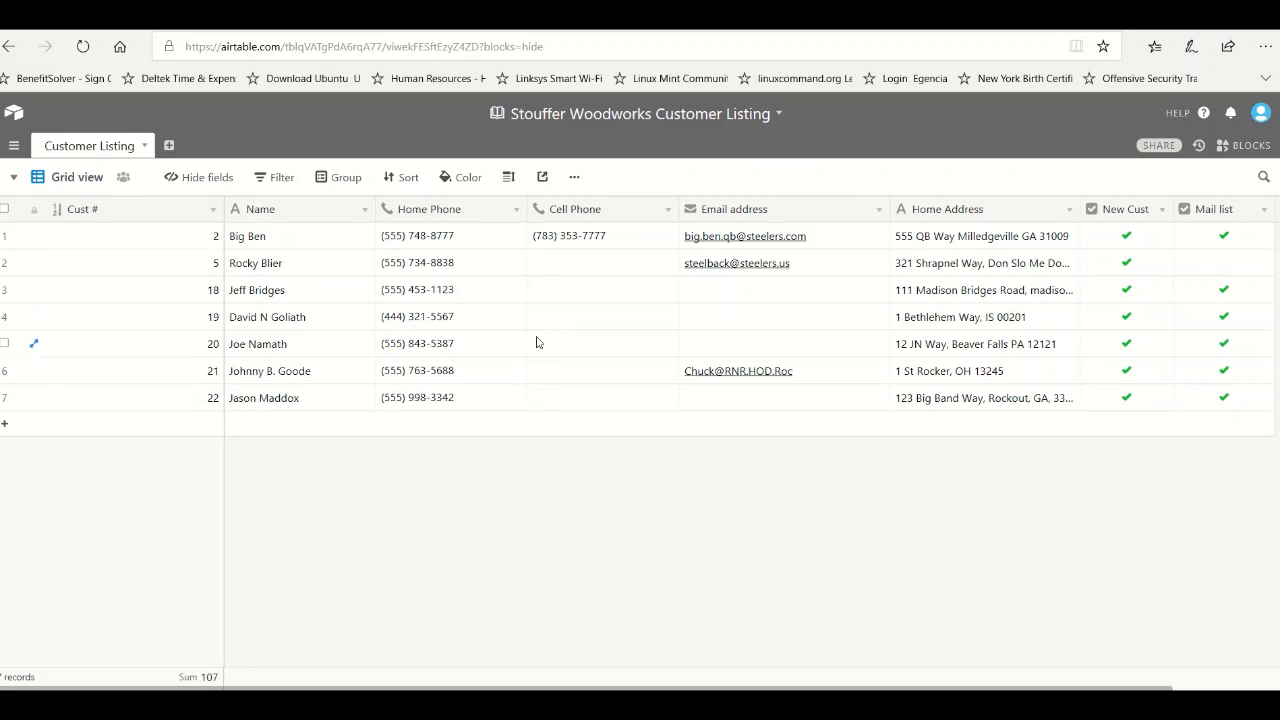
right_click(492, 402)
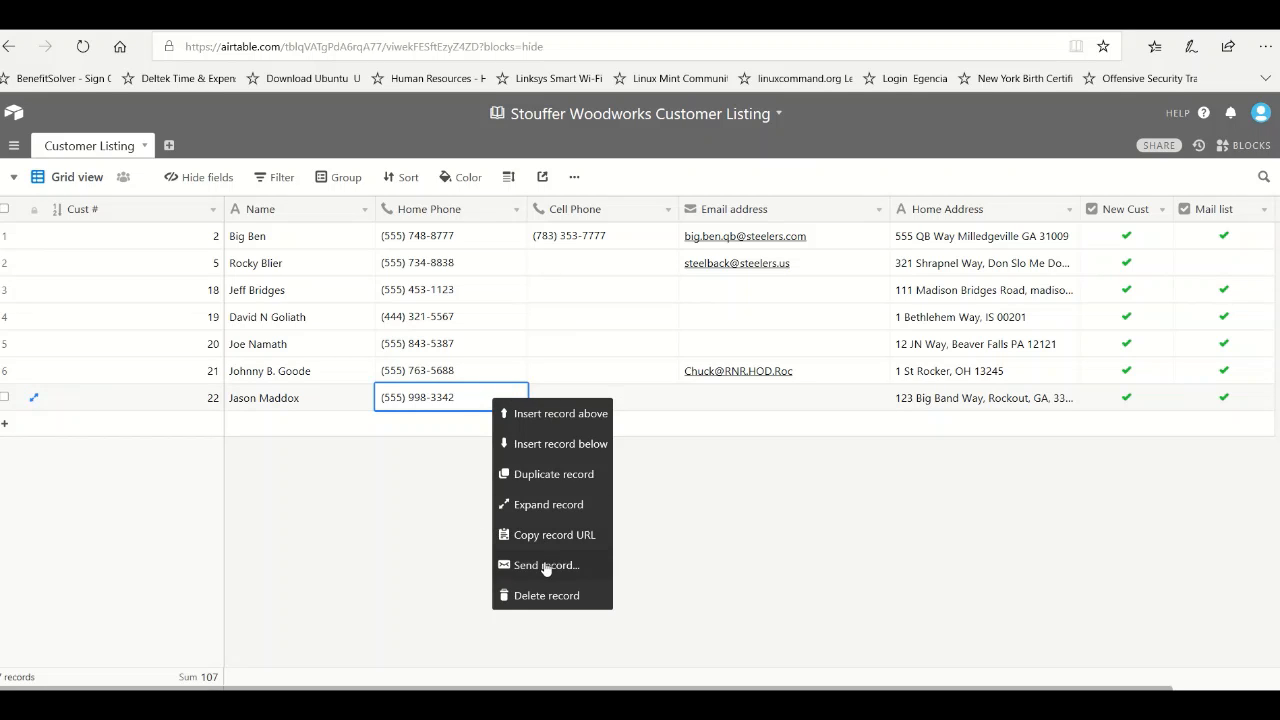
click(546, 596)
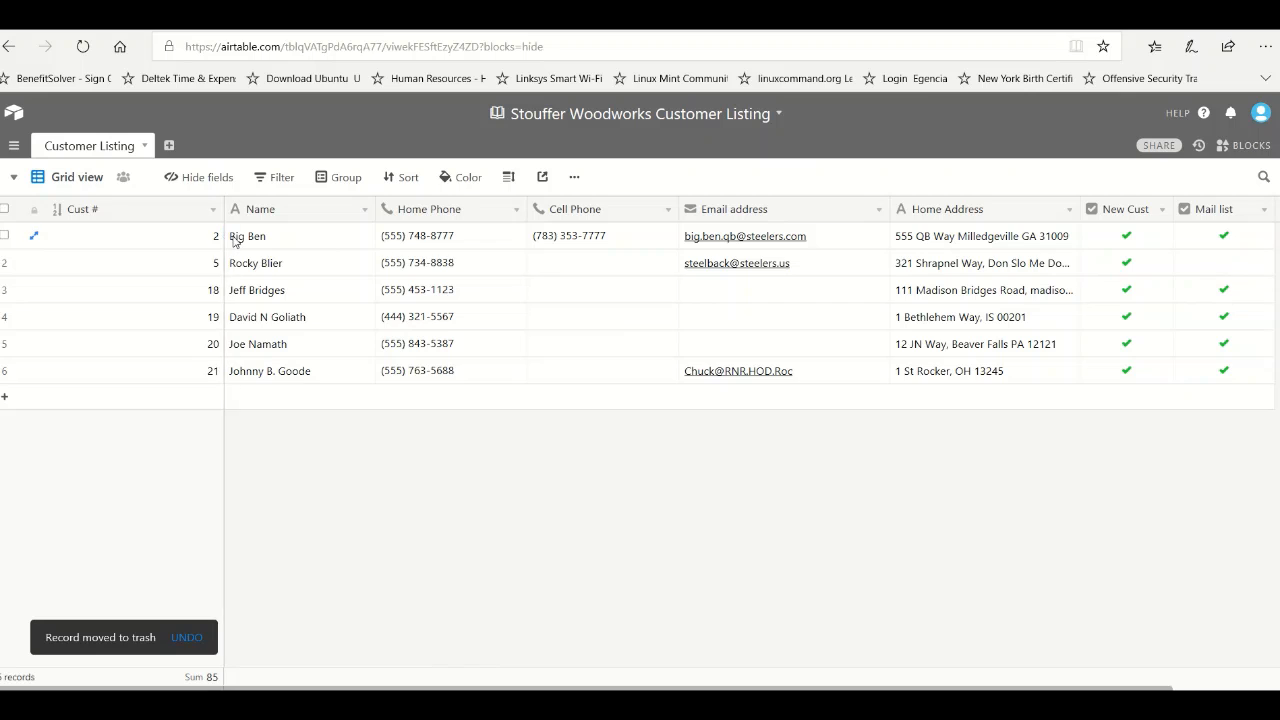
Open the Customer Registration Form view and inspect the Name field's settings
click(14, 179)
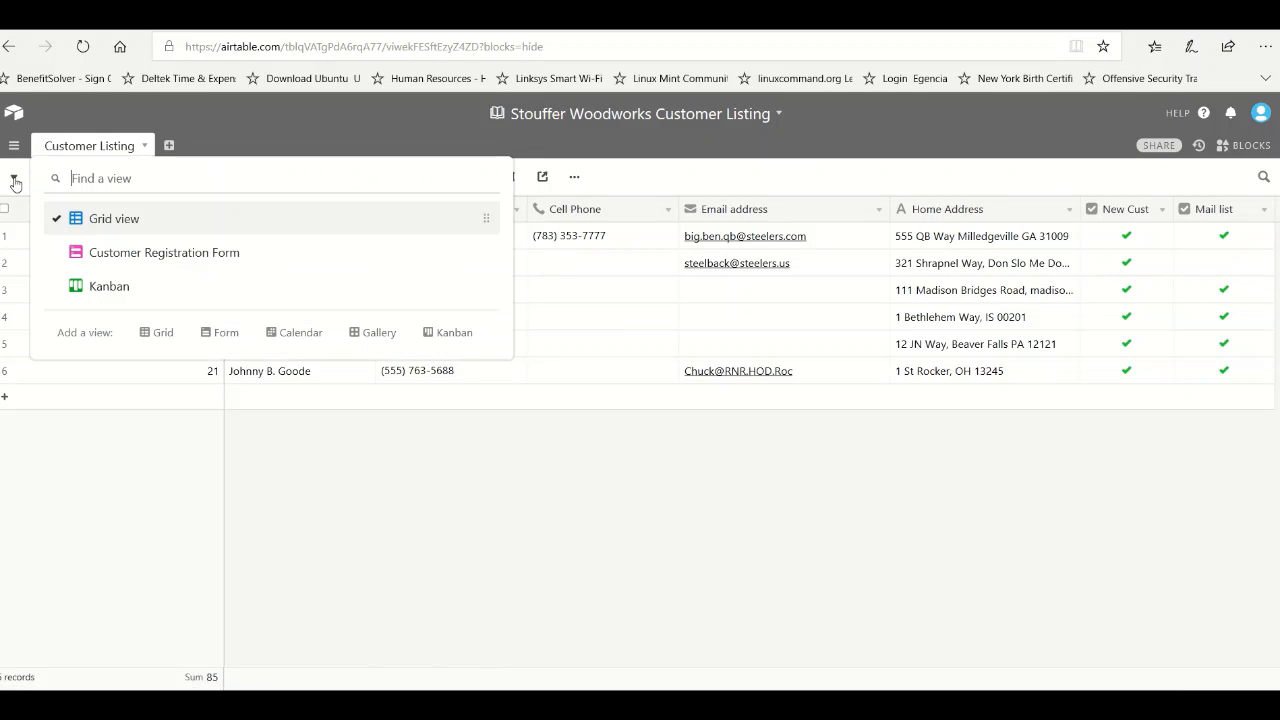
click(91, 258)
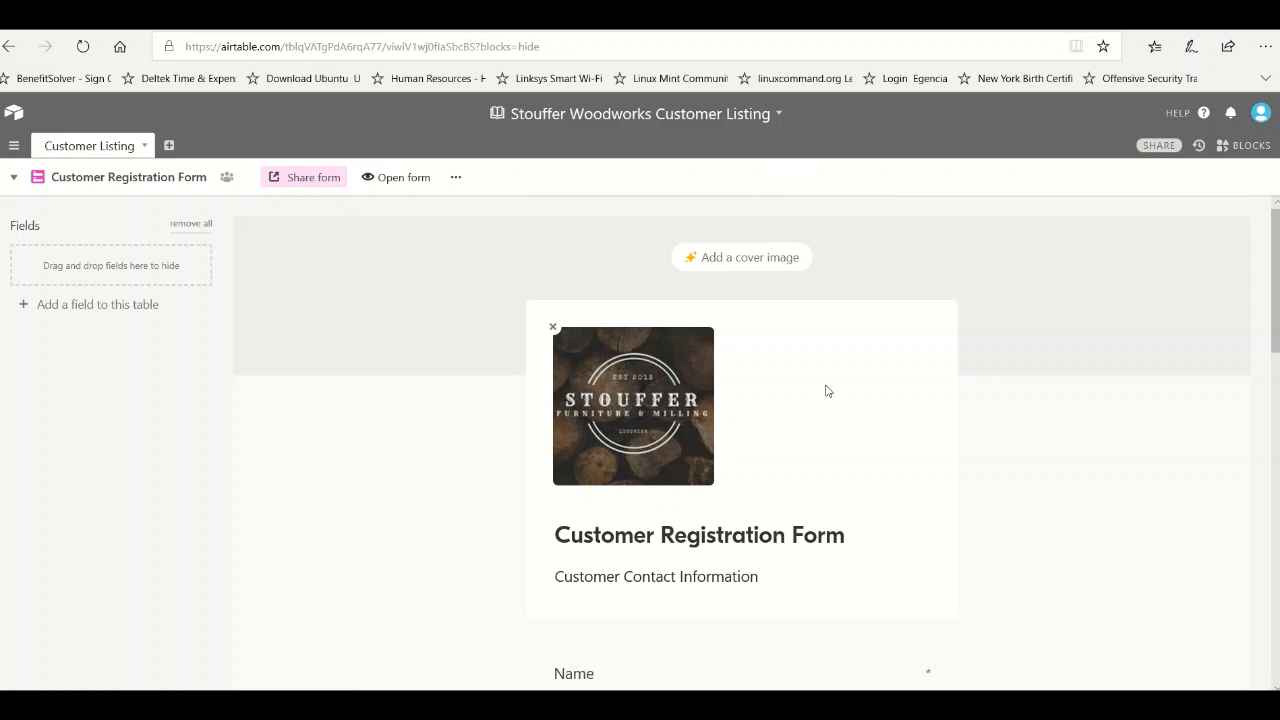
scroll(826, 391, down, 4)
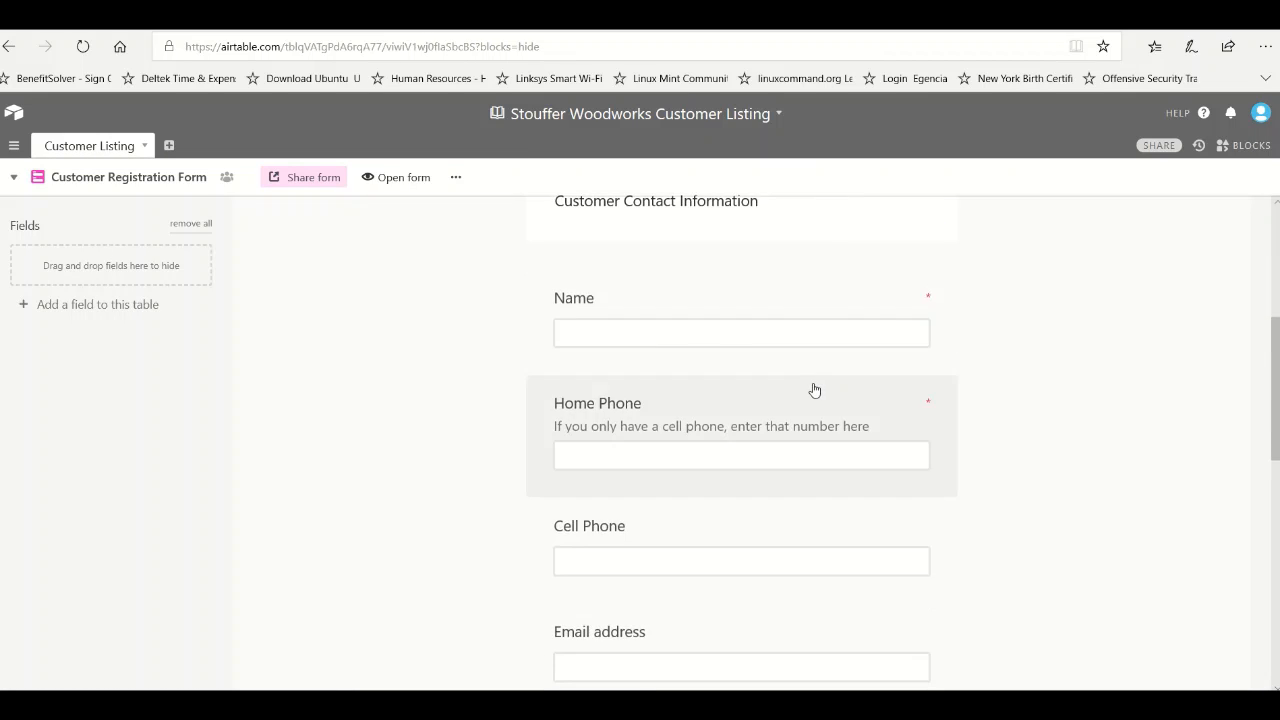
scroll(815, 390, up, 2)
scroll(797, 389, down, 1)
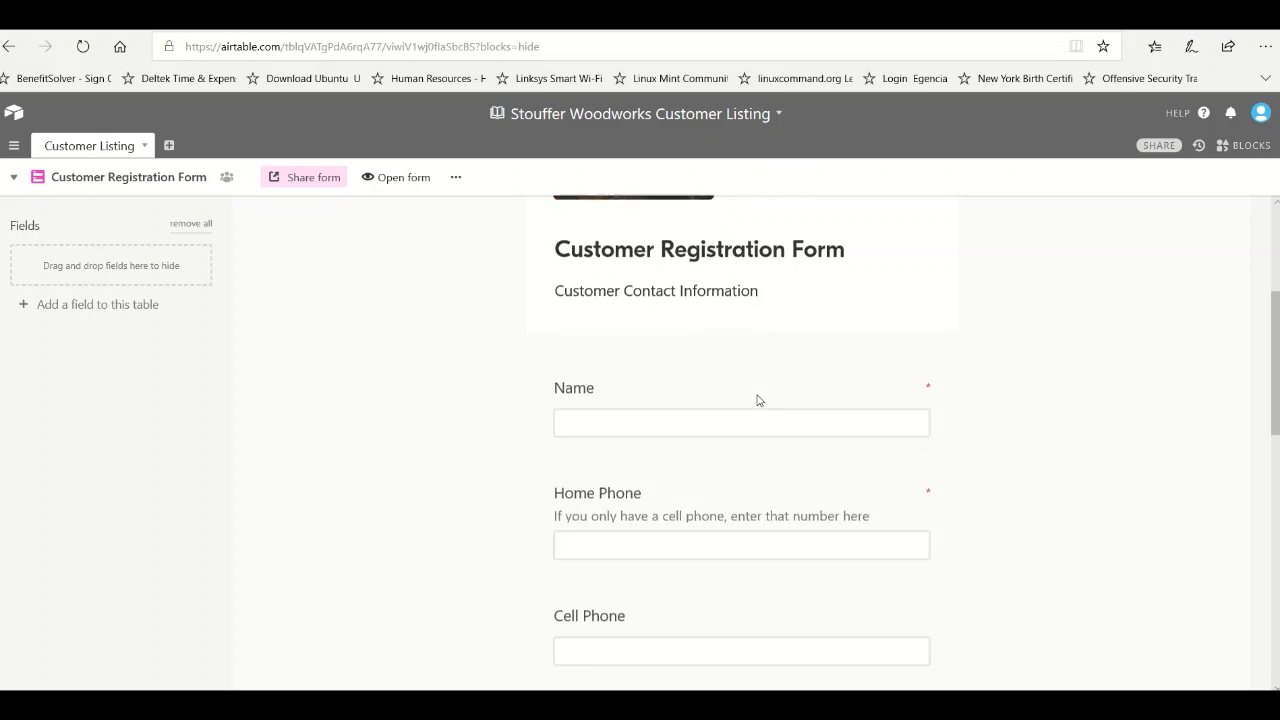
scroll(757, 400, down, 1)
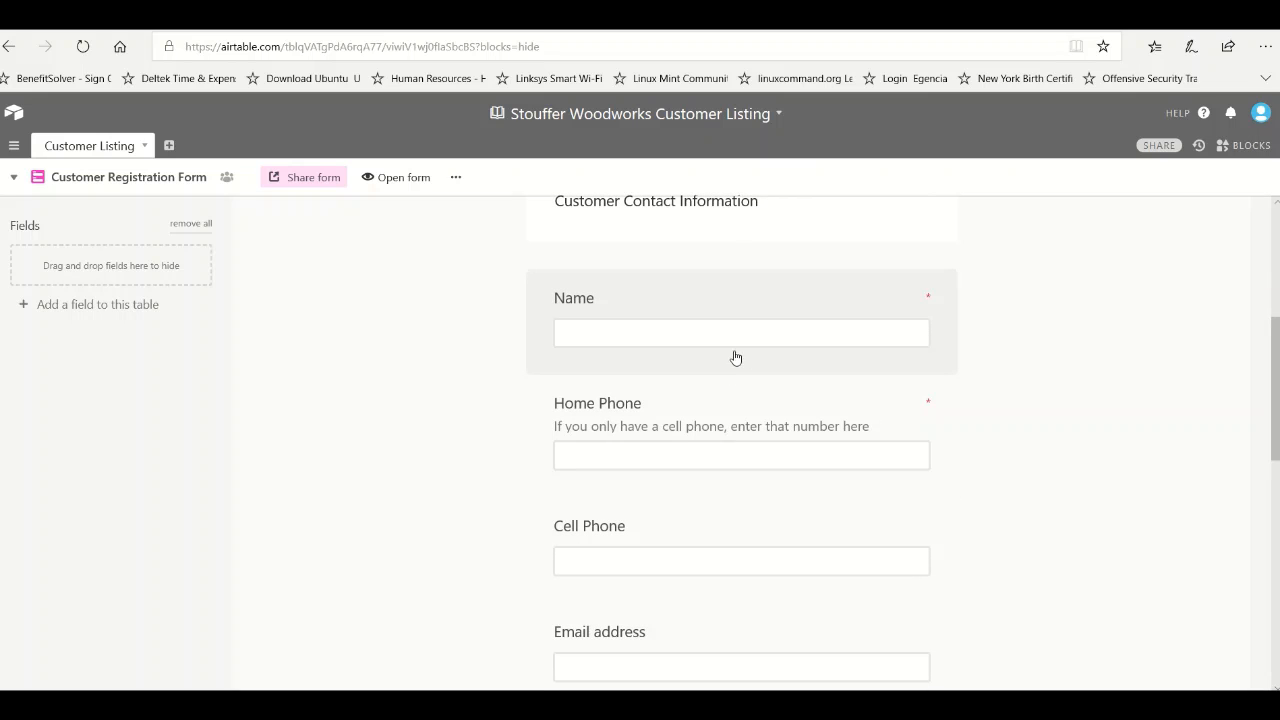
click(748, 343)
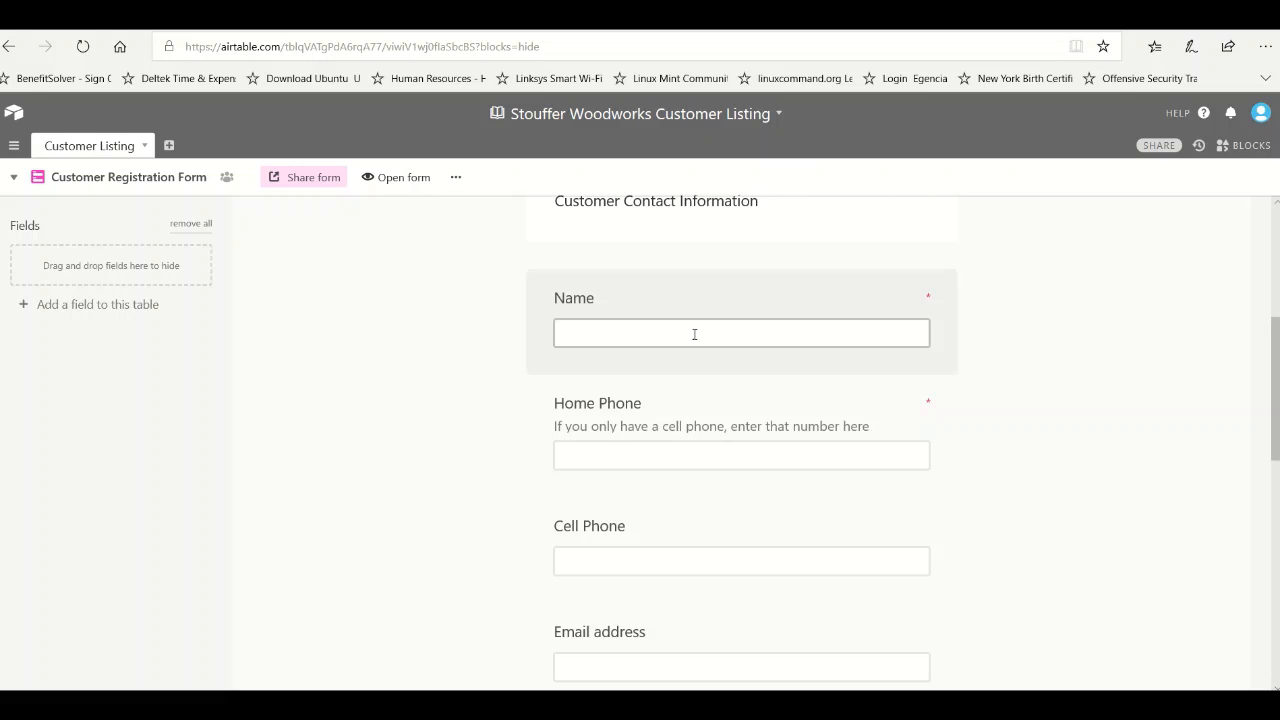
click(834, 309)
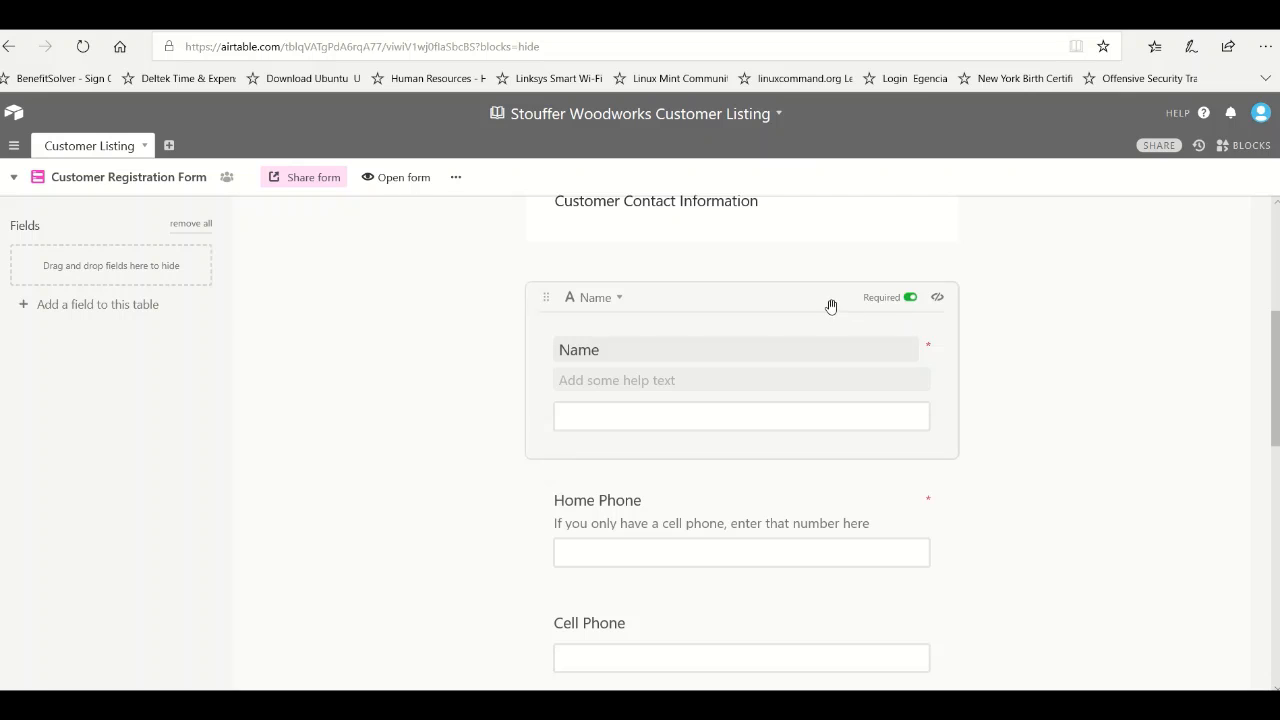
click(1022, 363)
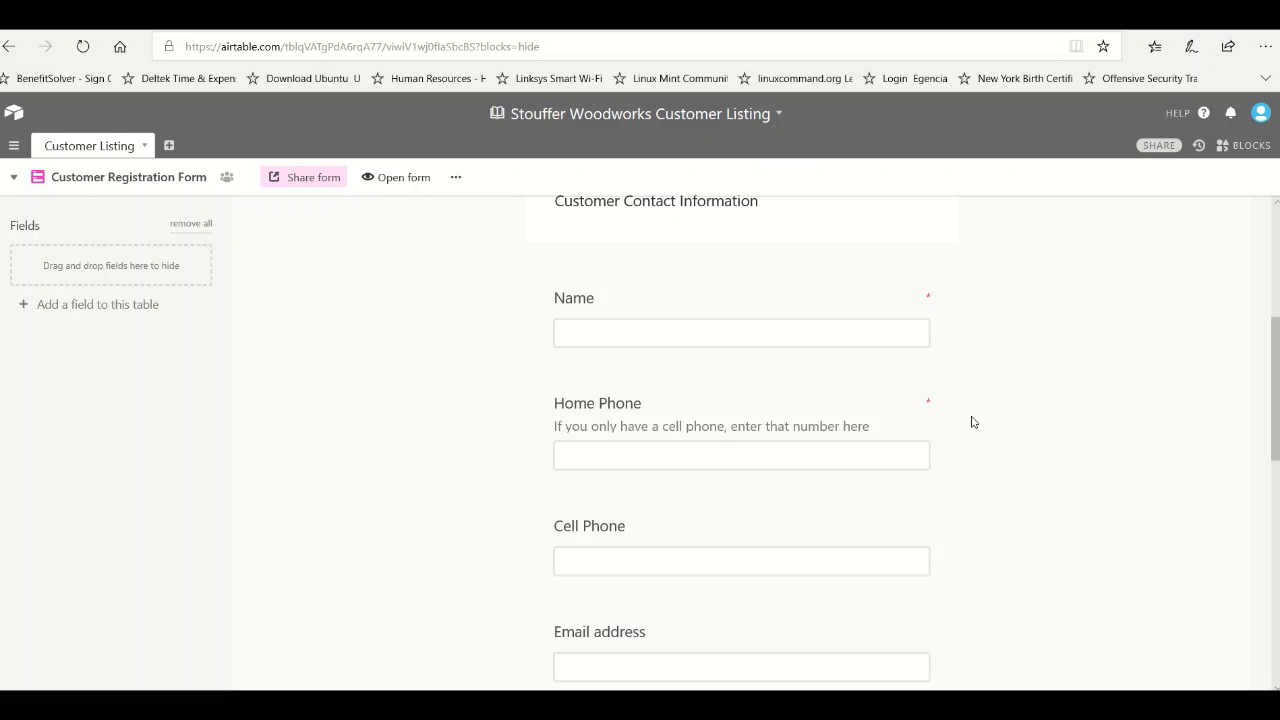
Review the form's remaining fields, its submit area and the options for what happens after submission
scroll(961, 435, down, 1)
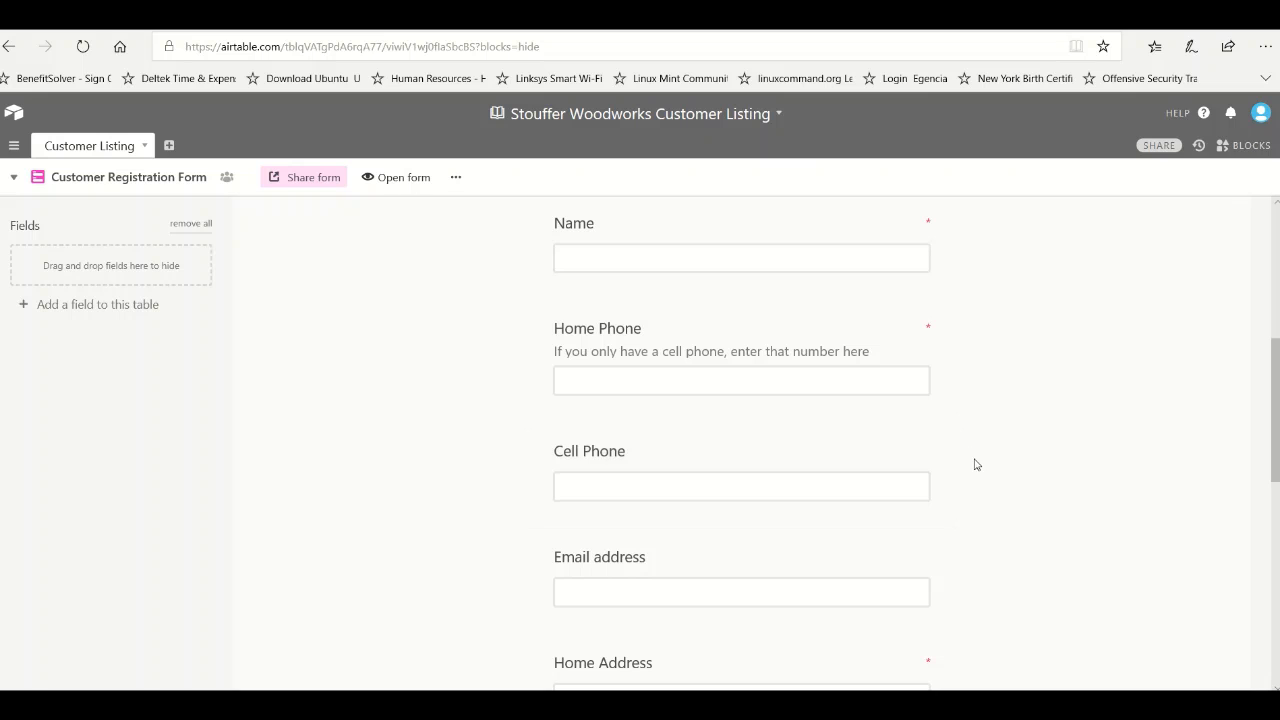
scroll(979, 470, down, 1)
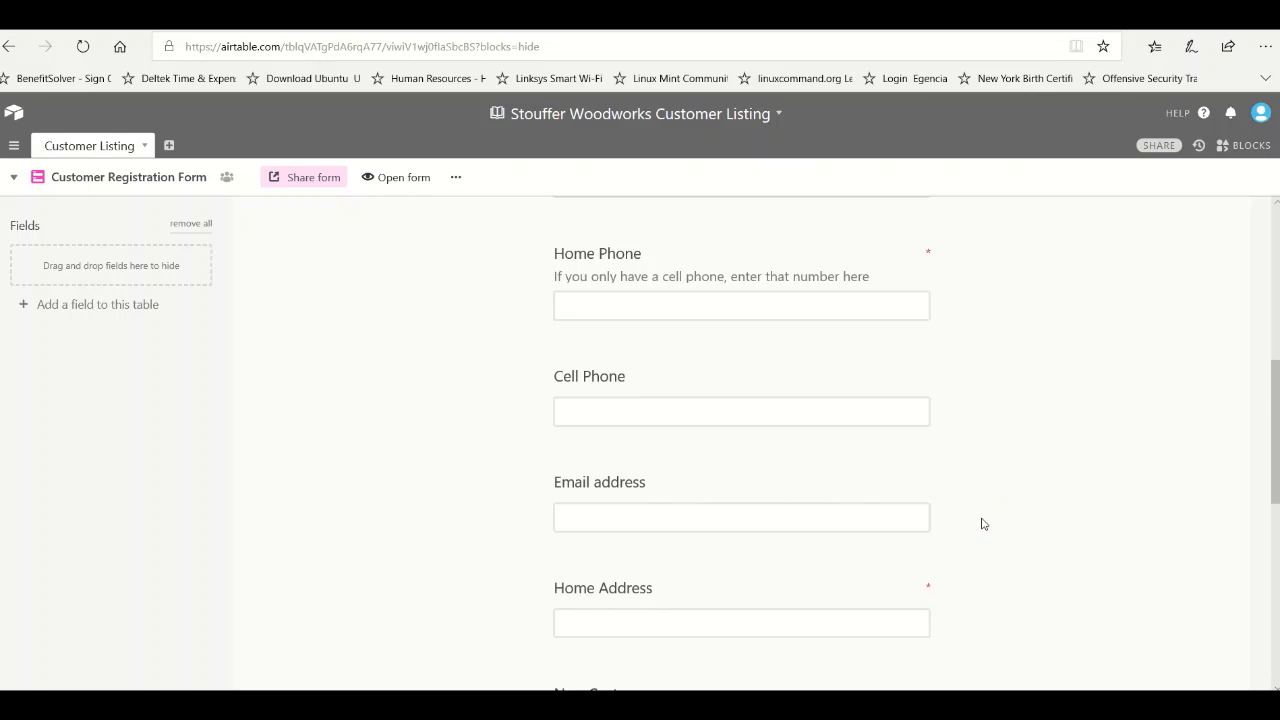
scroll(981, 524, down, 2)
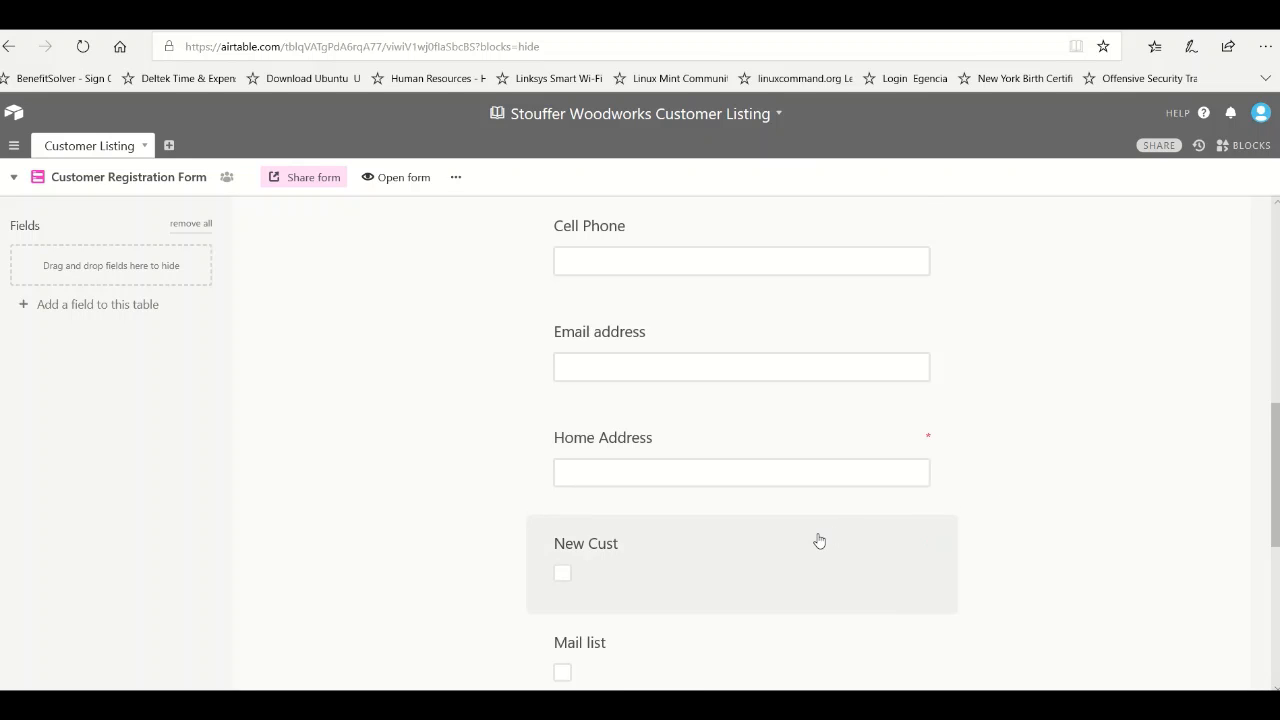
scroll(817, 537, down, 1)
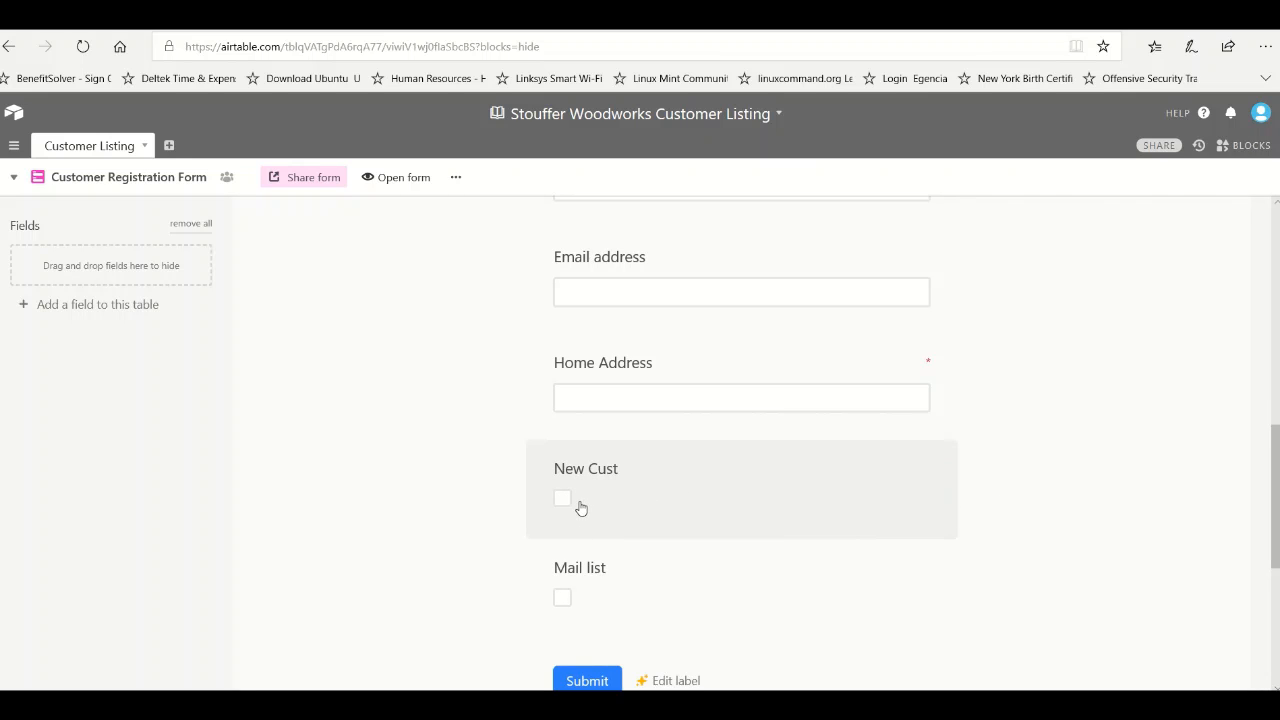
scroll(483, 534, down, 2)
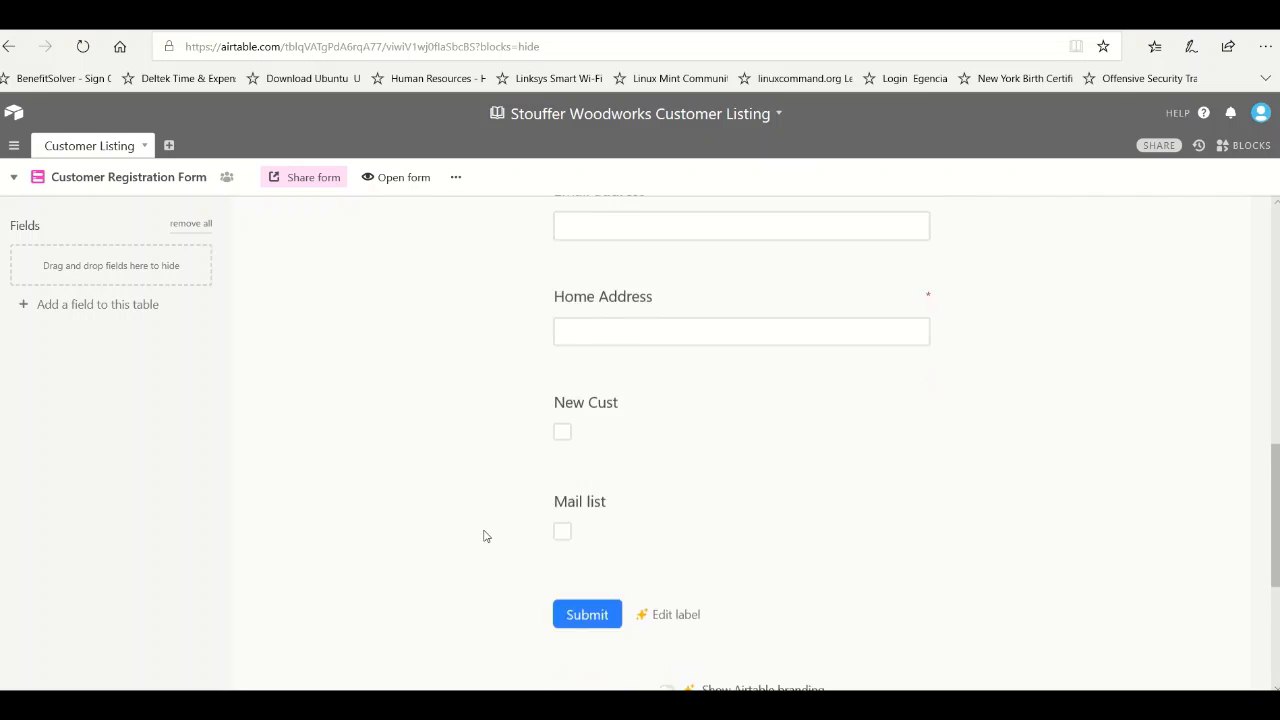
scroll(917, 549, down, 3)
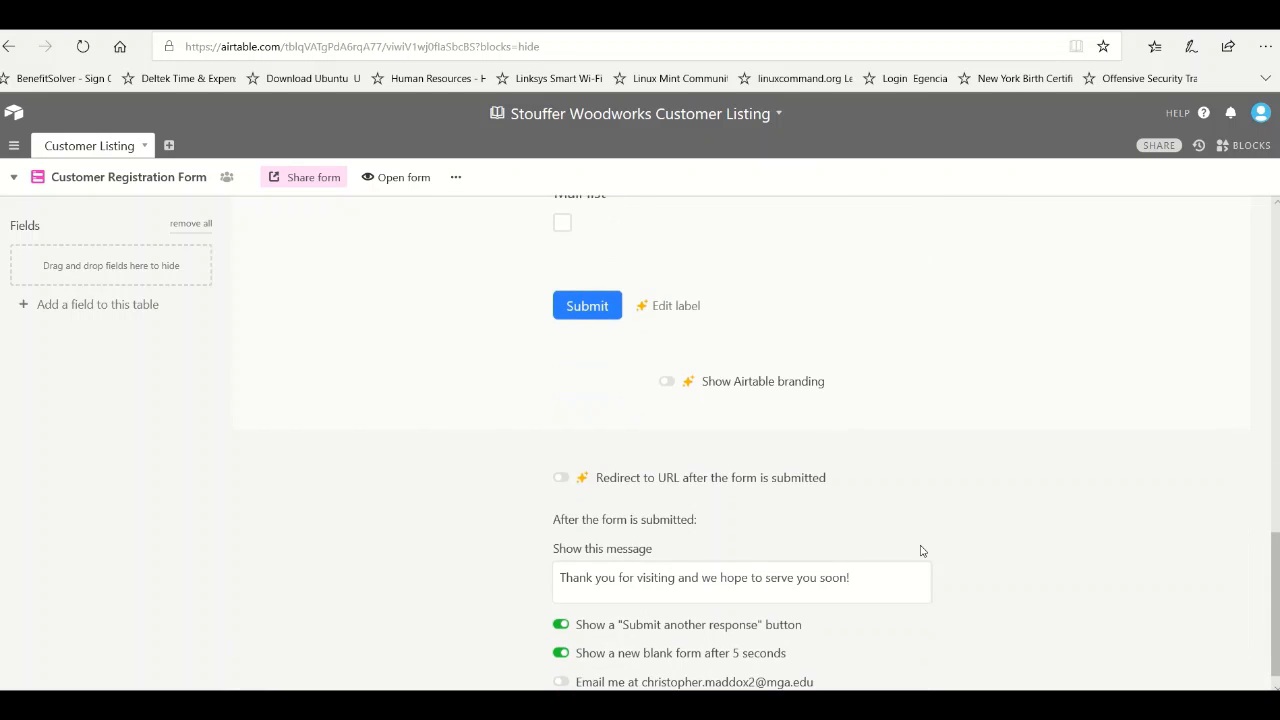
scroll(905, 548, down, 1)
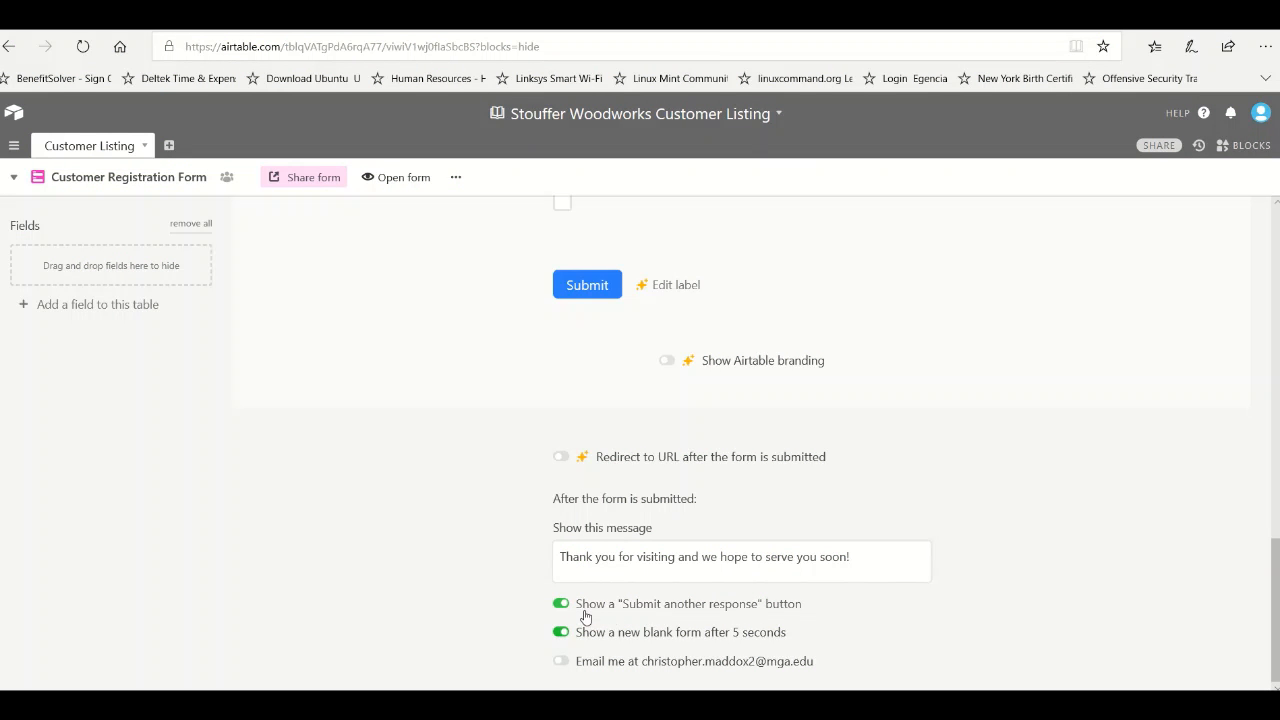
scroll(497, 591, up, 1)
scroll(394, 403, up, 10)
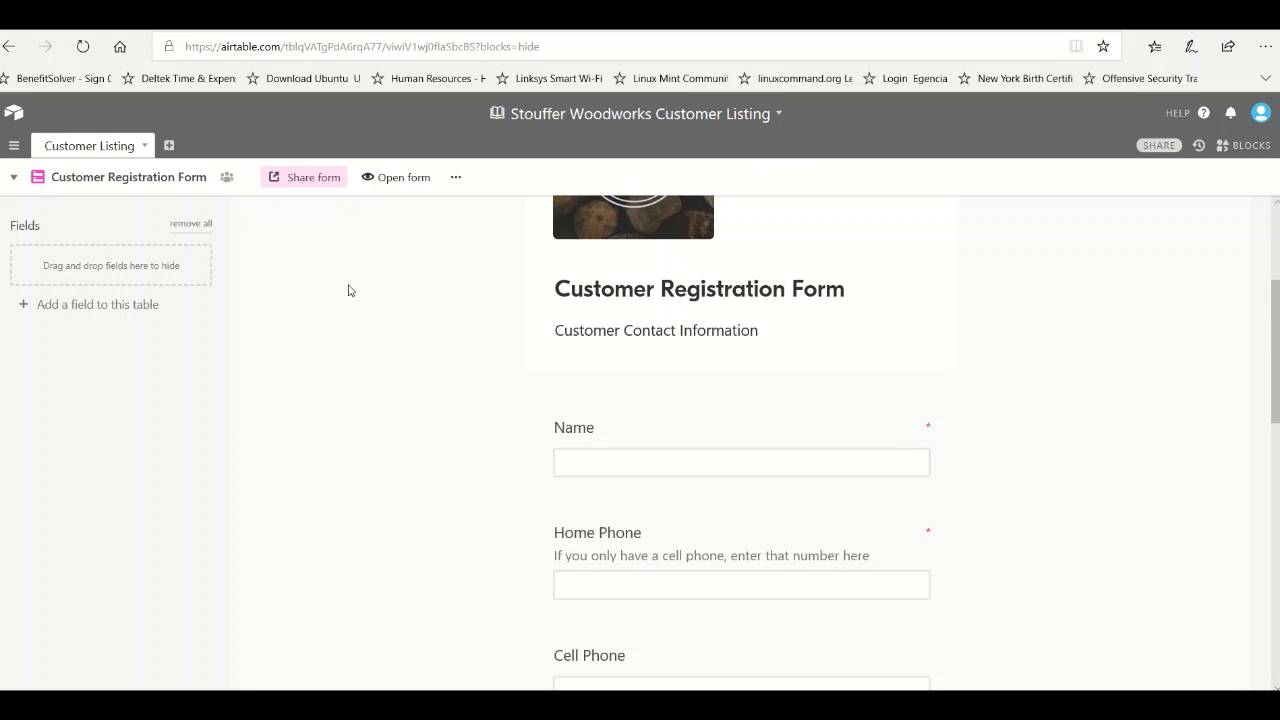
Open the shared form's embed page, examine the embed code with its desktop and mobile previews, and return to the form
click(311, 186)
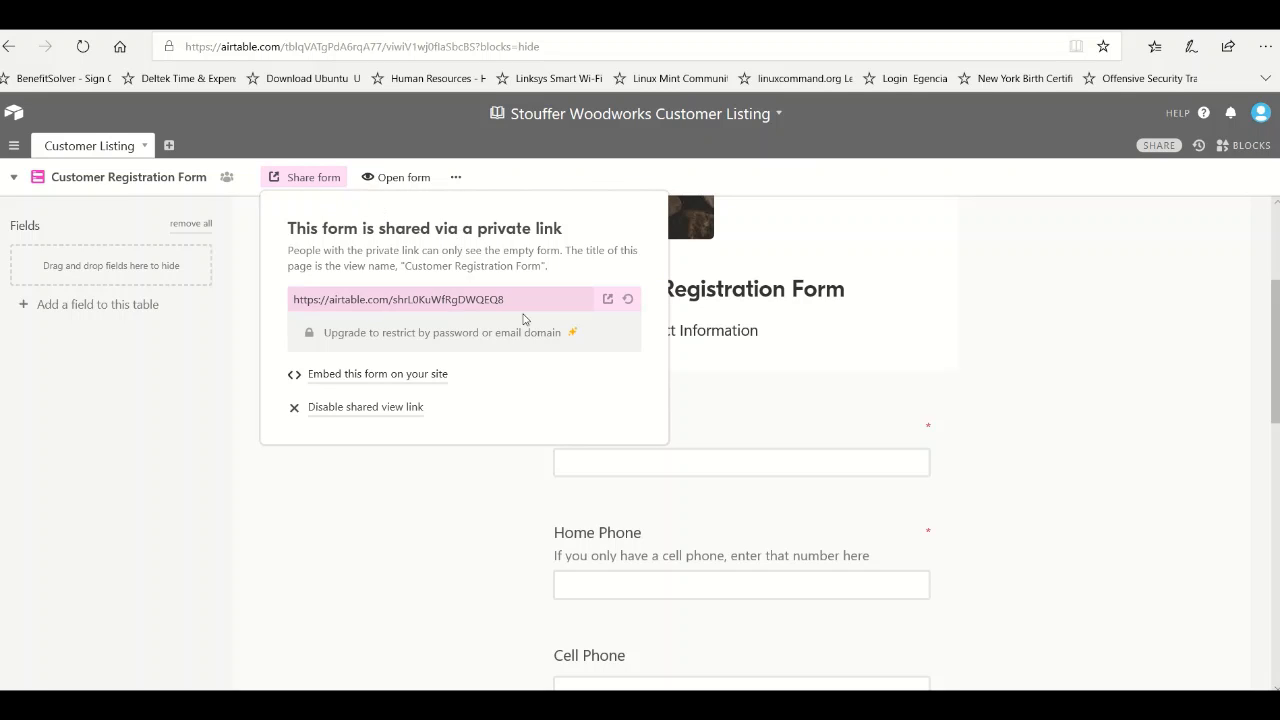
click(359, 376)
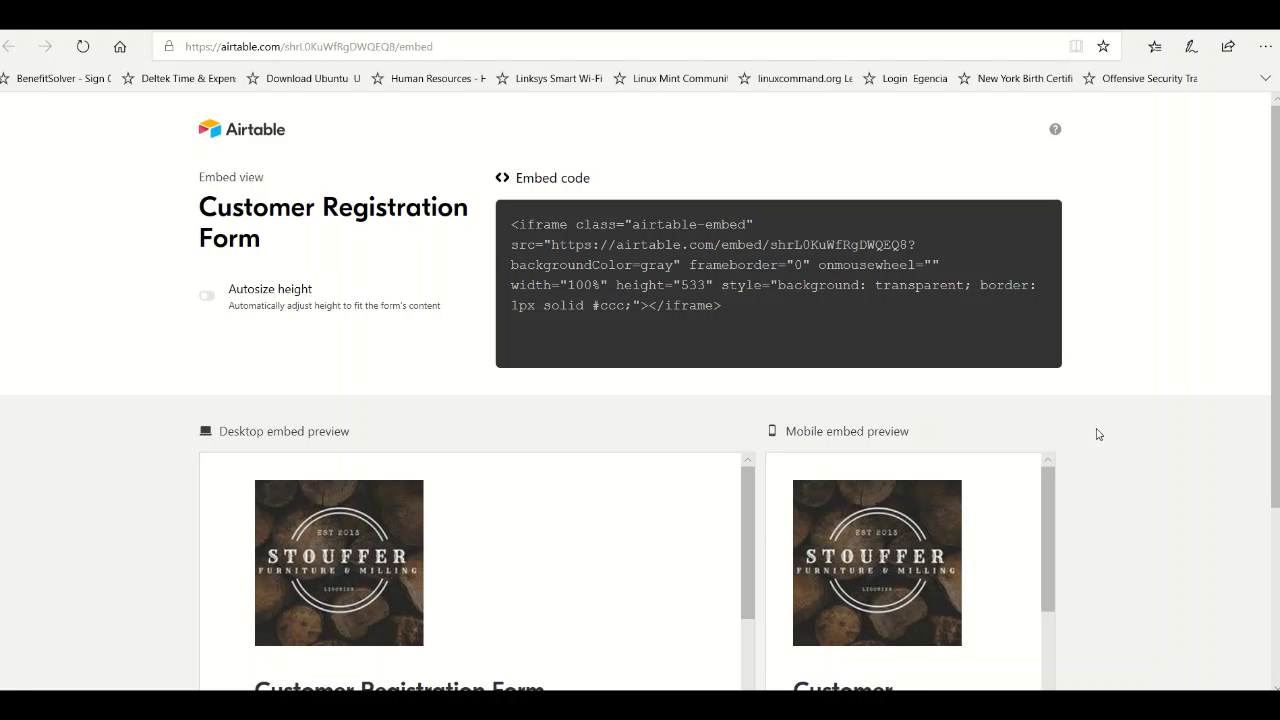
scroll(1190, 515, down, 2)
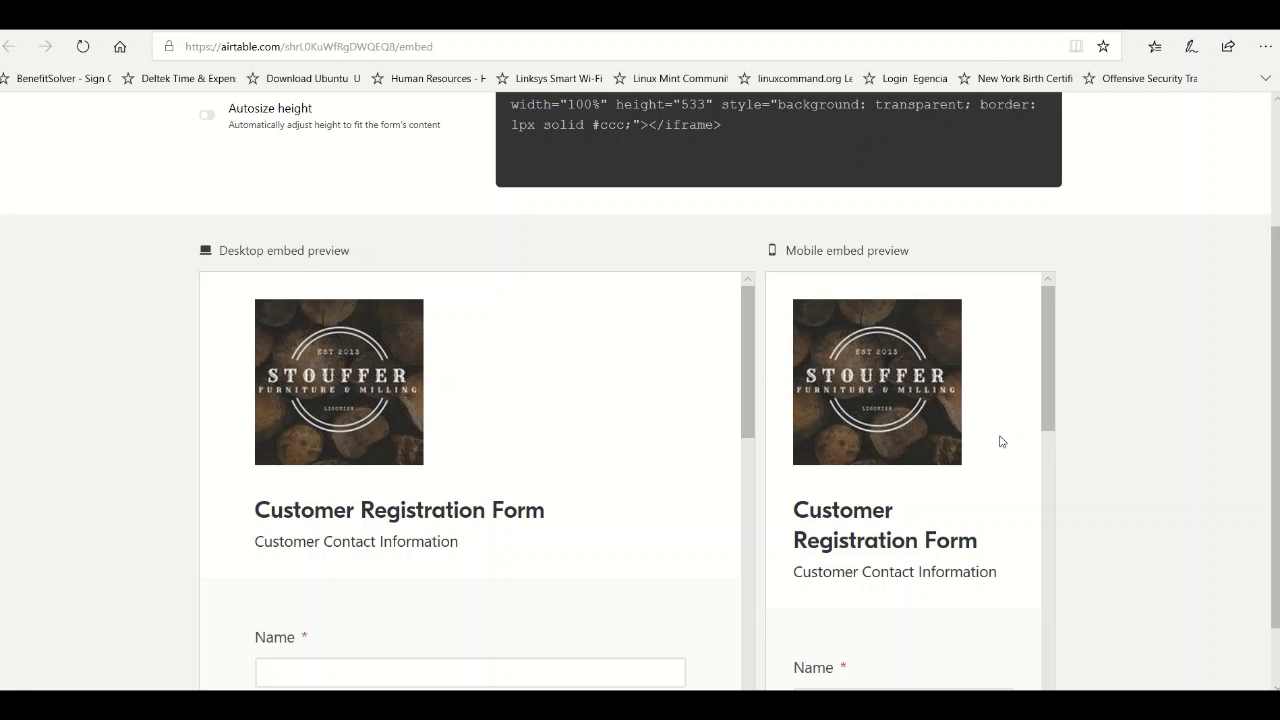
scroll(1100, 458, down, 1)
scroll(1115, 452, up, 3)
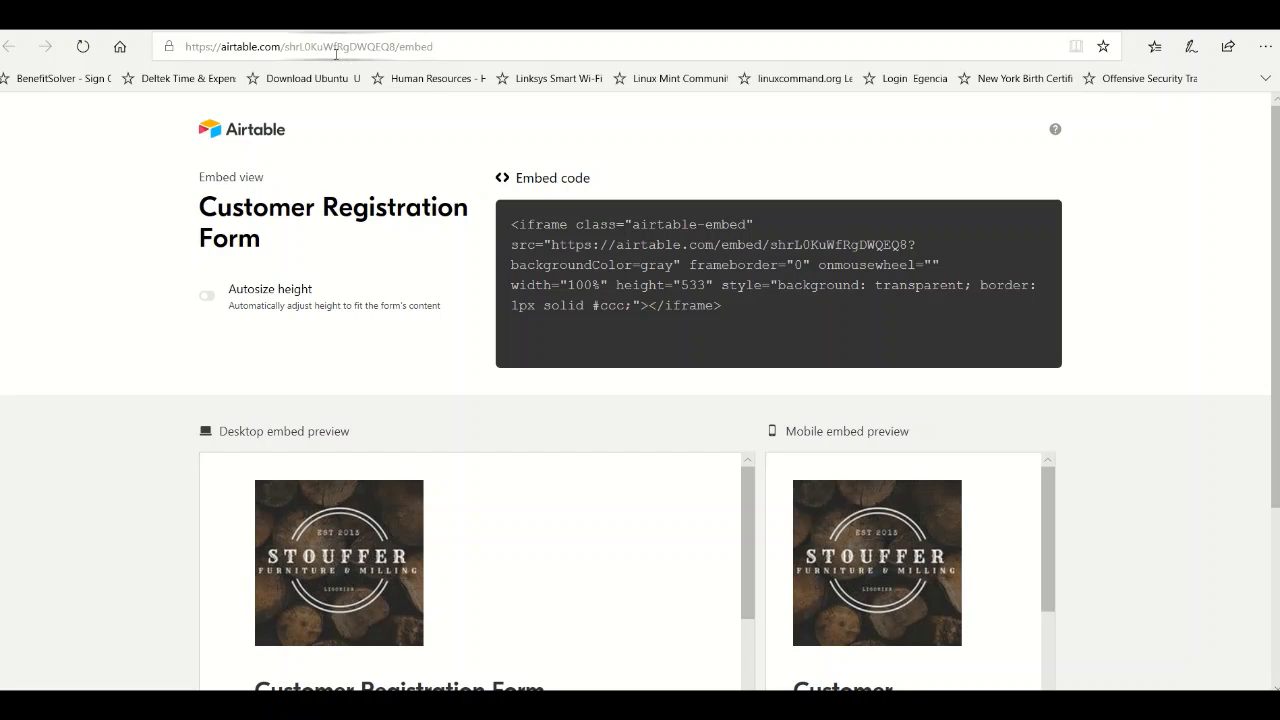
key(alt+Left)
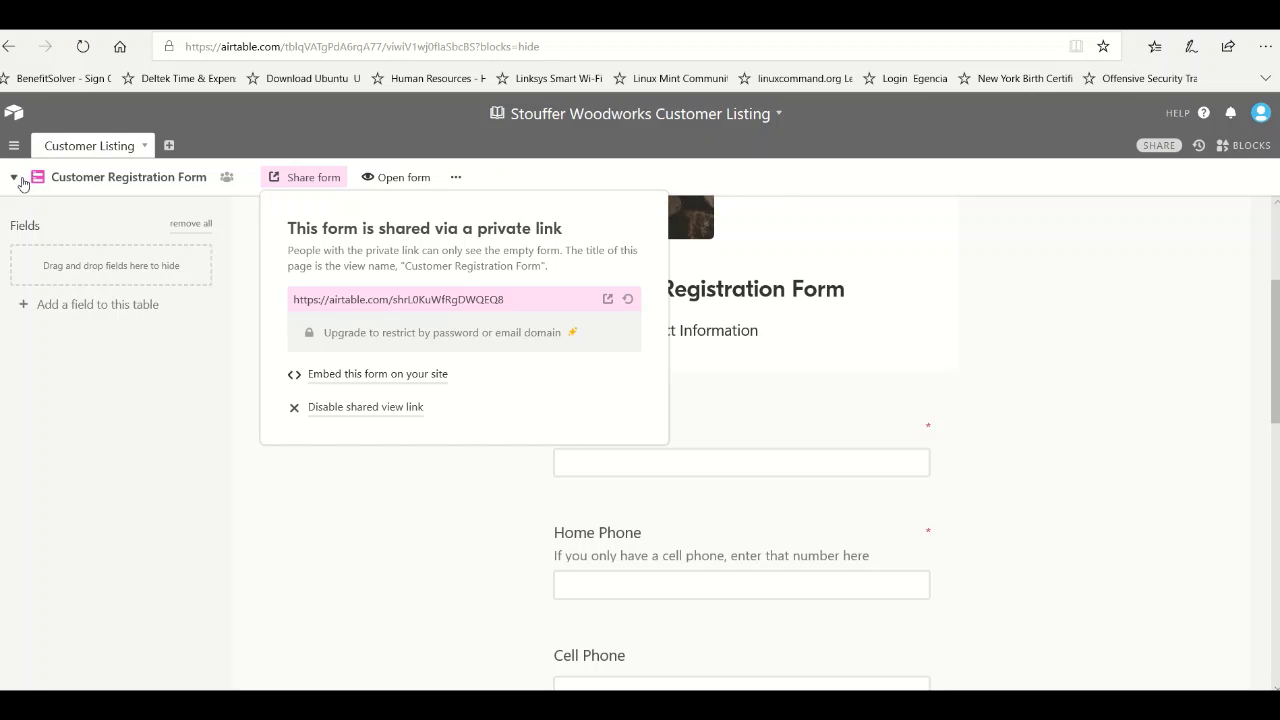
Close the form's sharing details and switch the Customer Listing table to Grid view
click(362, 488)
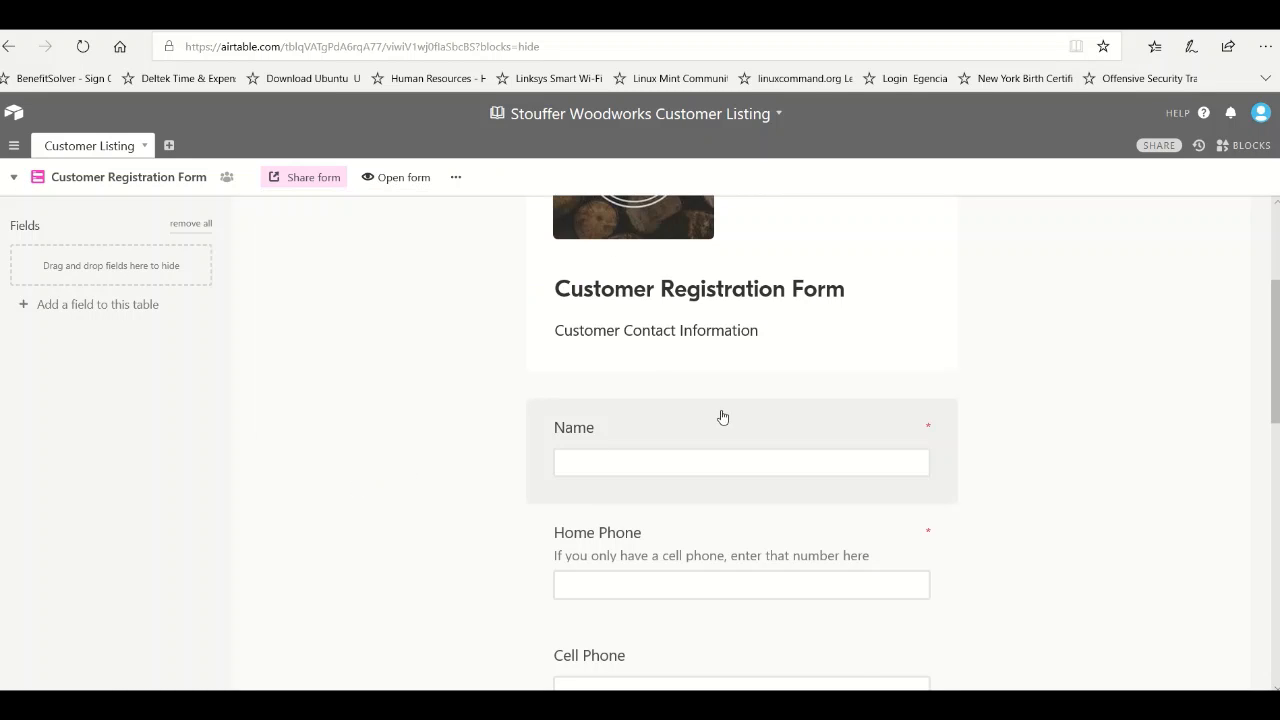
scroll(790, 410, up, 3)
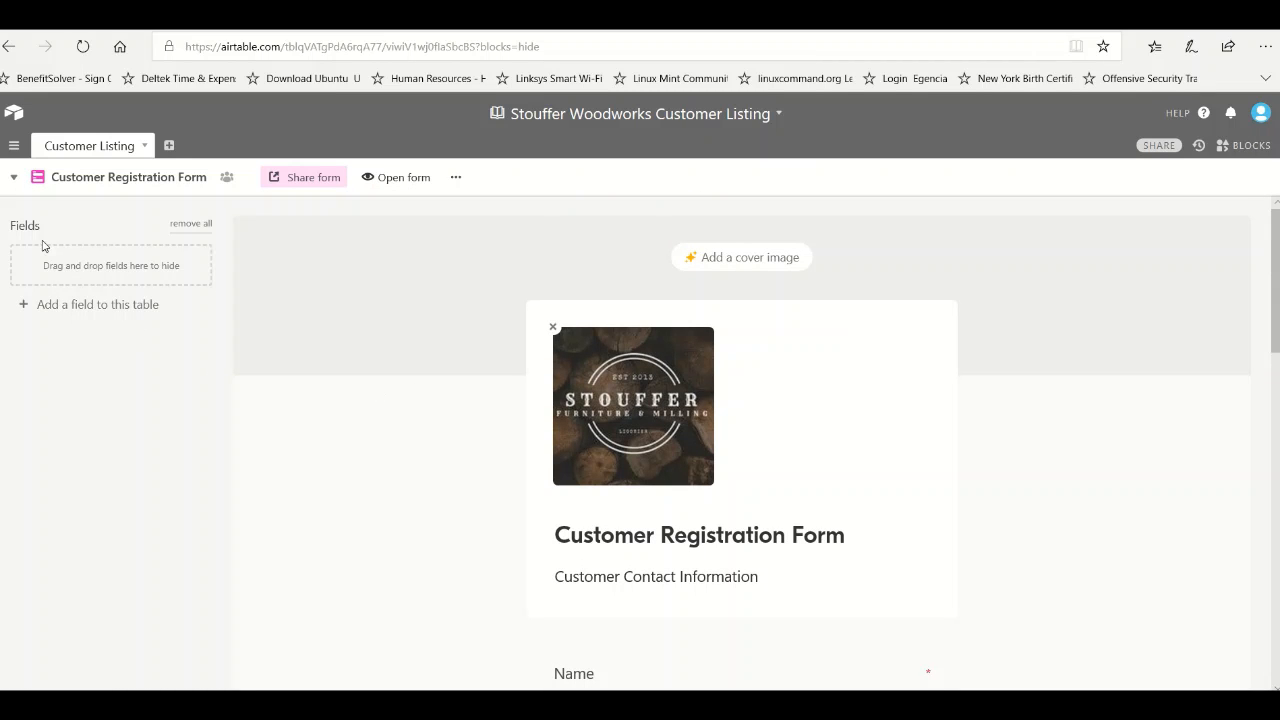
click(89, 145)
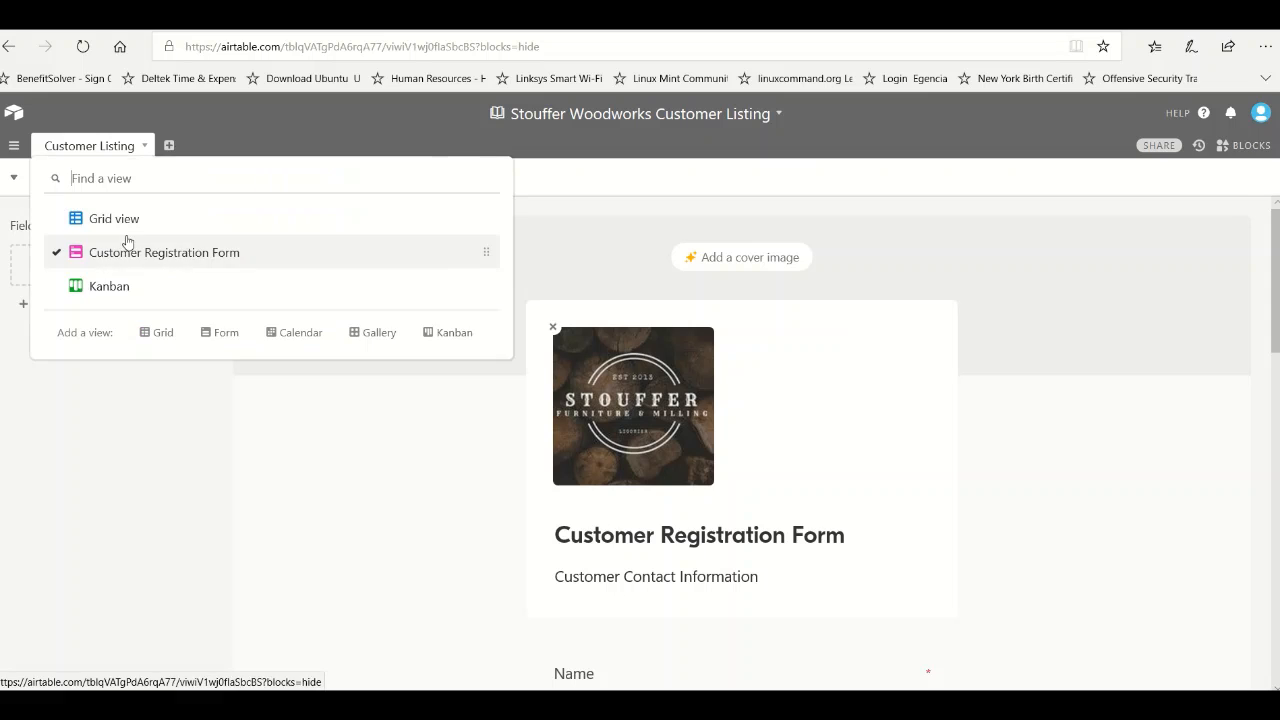
click(151, 223)
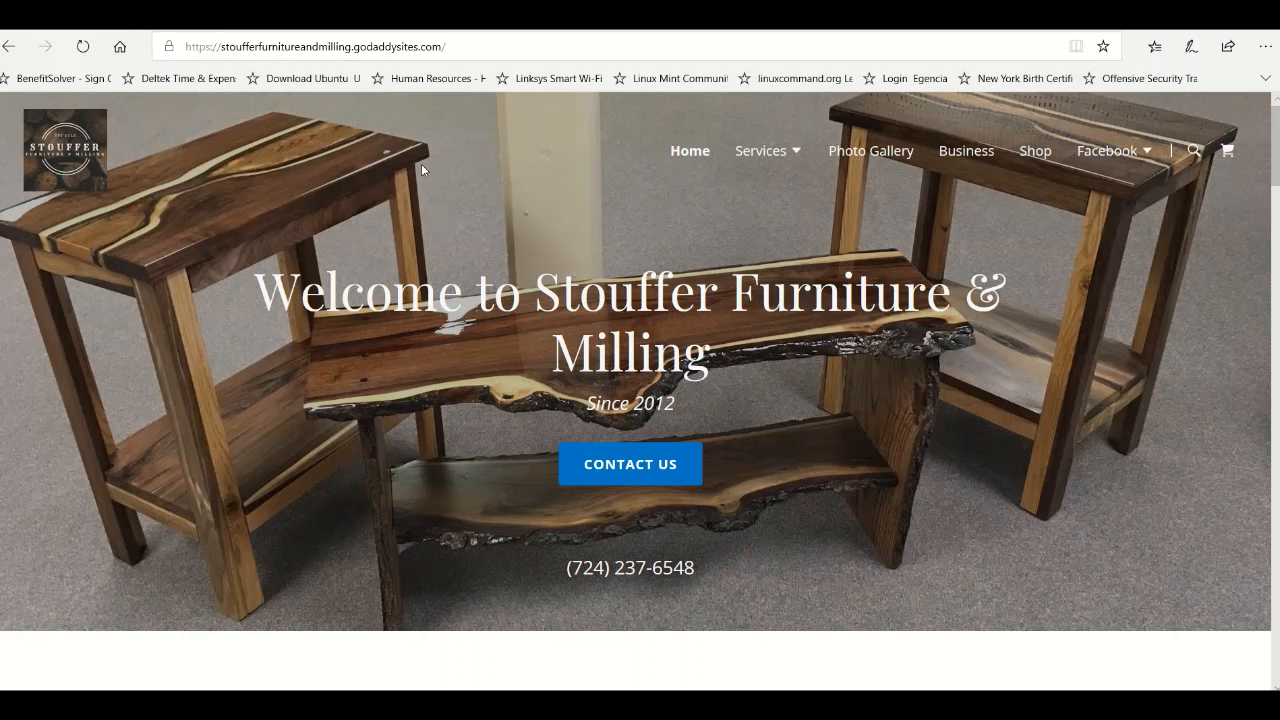
On the Stouffer Furniture & Milling website, open the registration form from the Shop page and enter the customer's name
click(1037, 151)
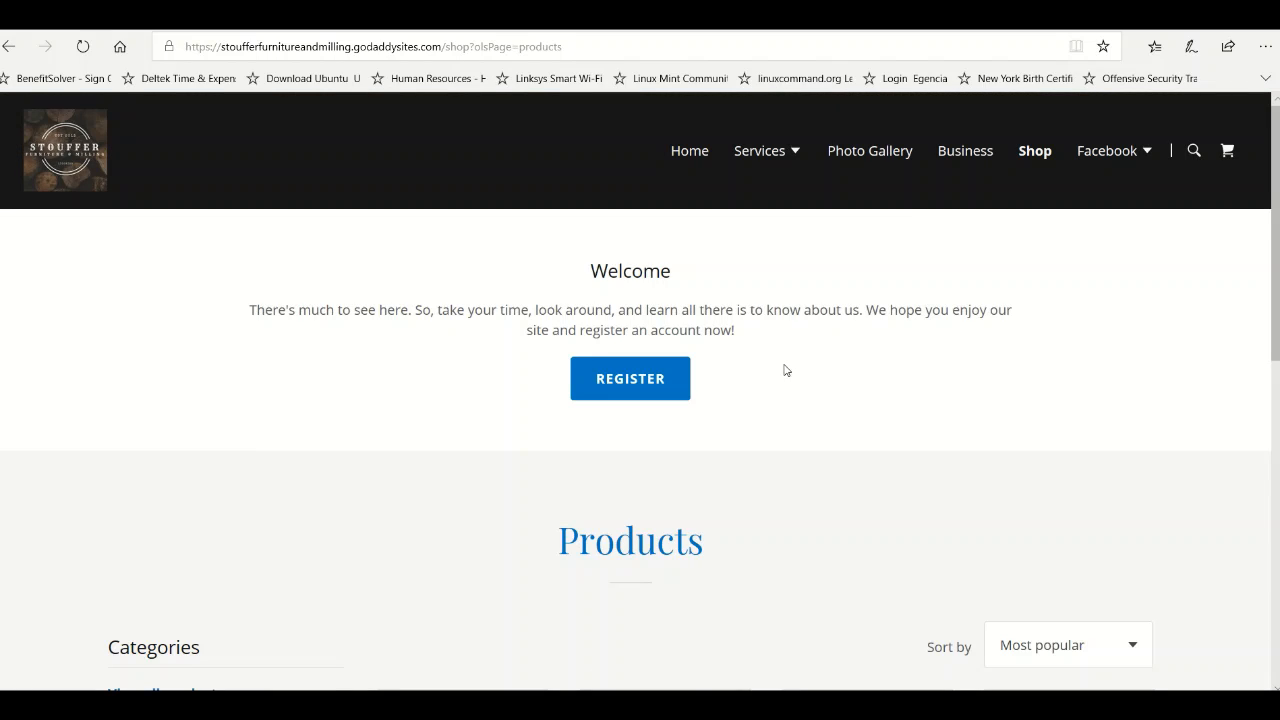
click(652, 380)
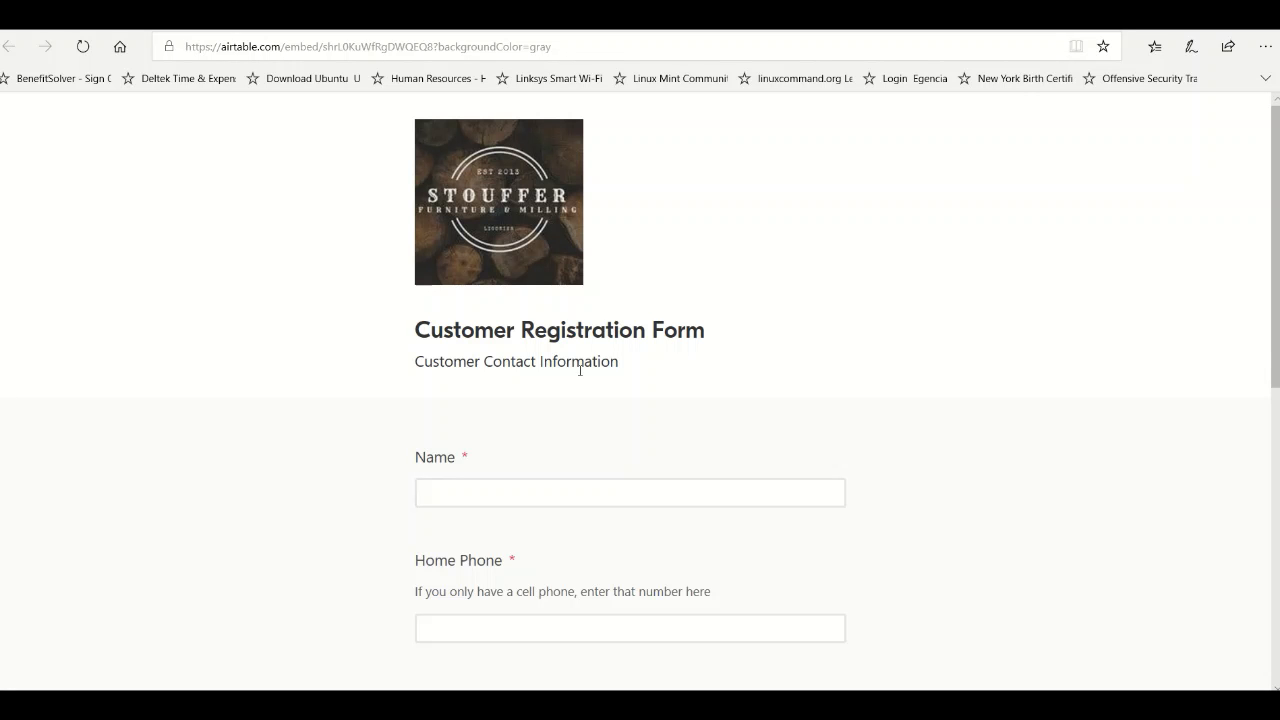
click(459, 488)
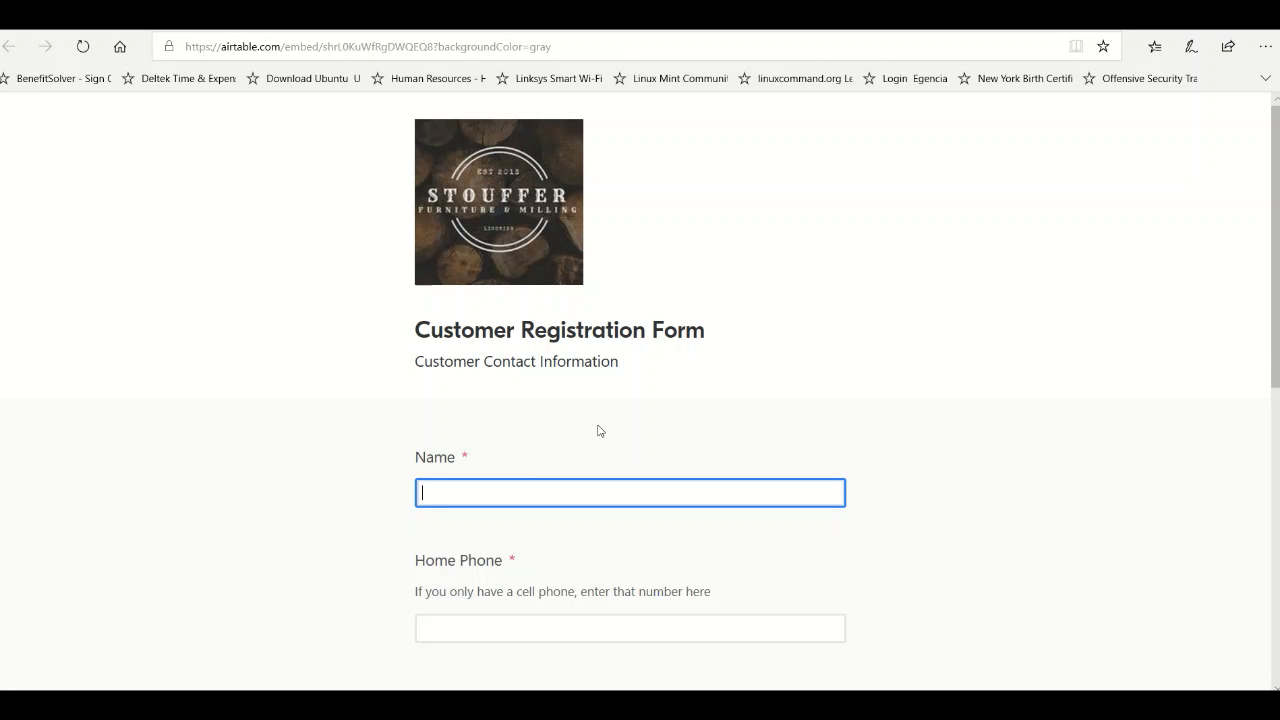
text(Big Boppo)
key(BackSpace)
scroll(634, 466, down, 2)
Enter the customer's home phone number, leave Cell Phone and Email address blank, and move on to Home Address
click(529, 449)
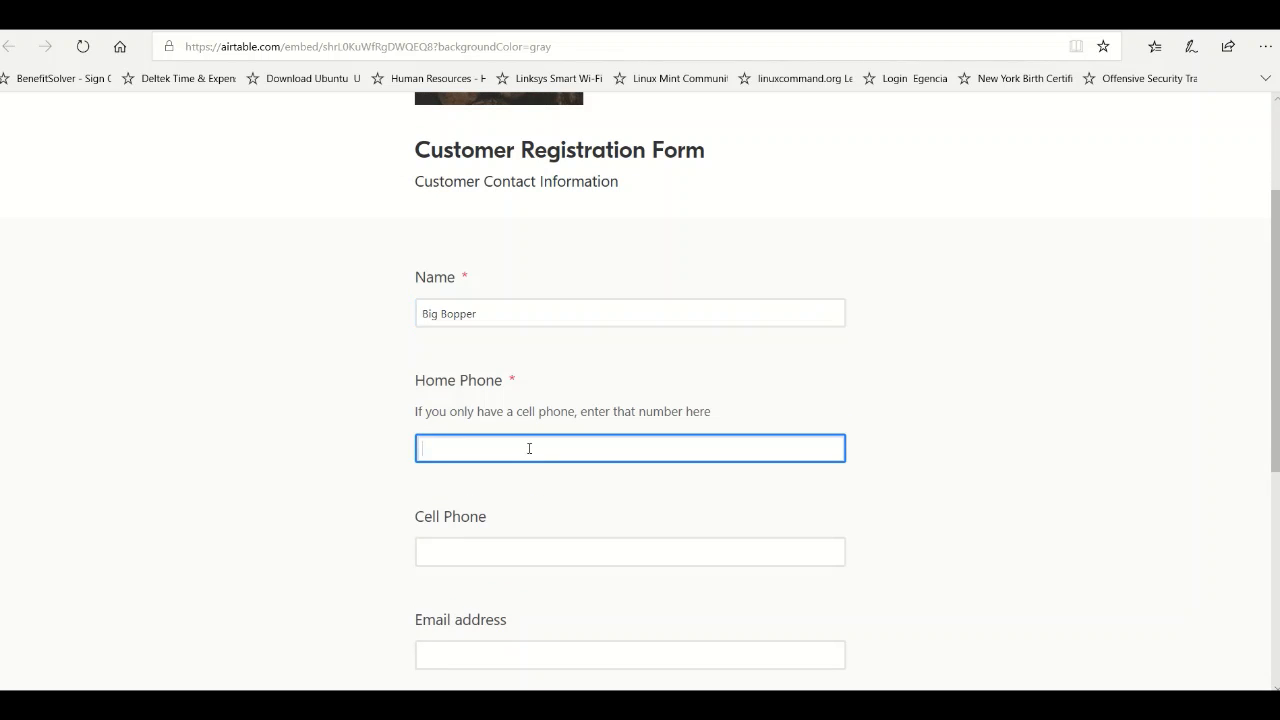
text(5551112222)
key(Tab)
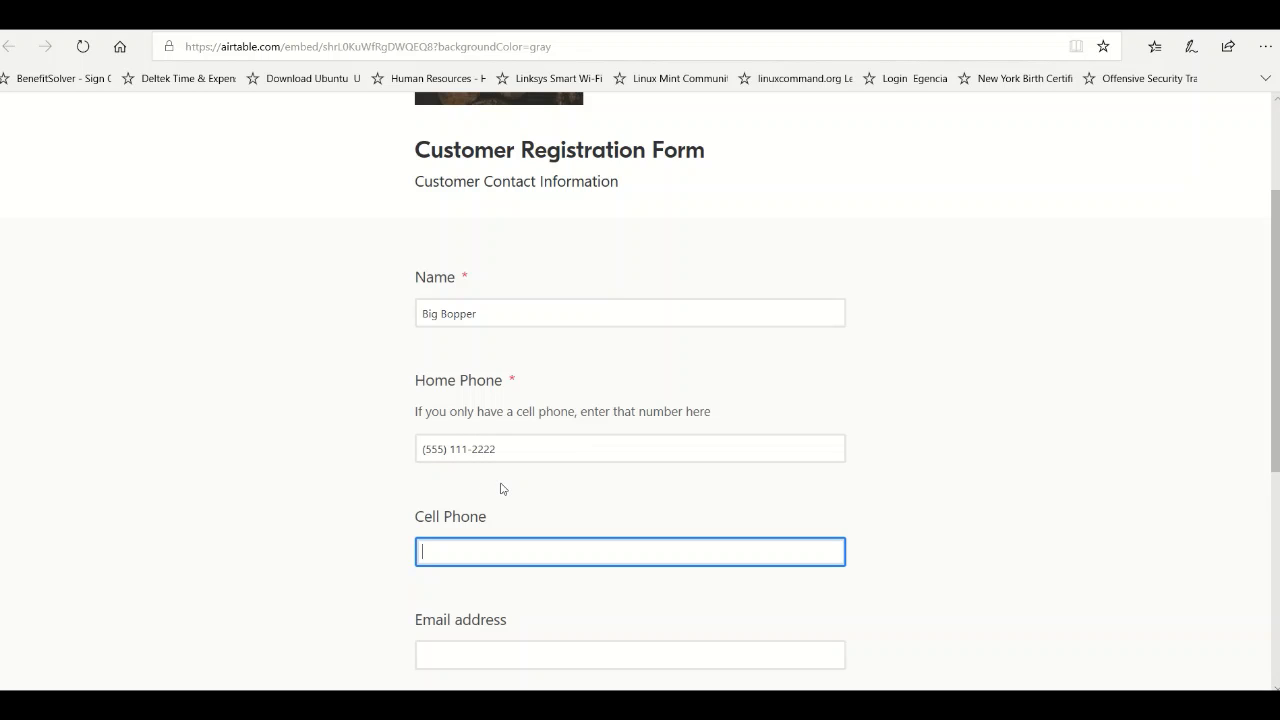
key(Tab)
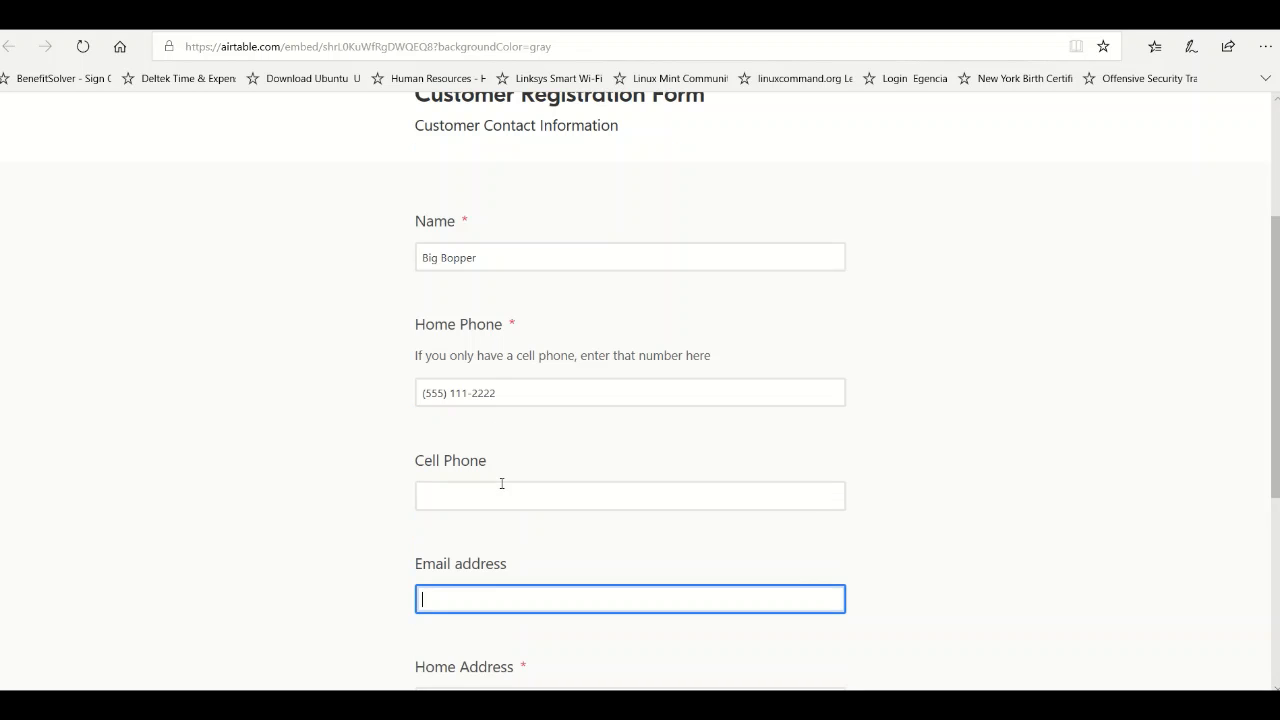
key(Tab)
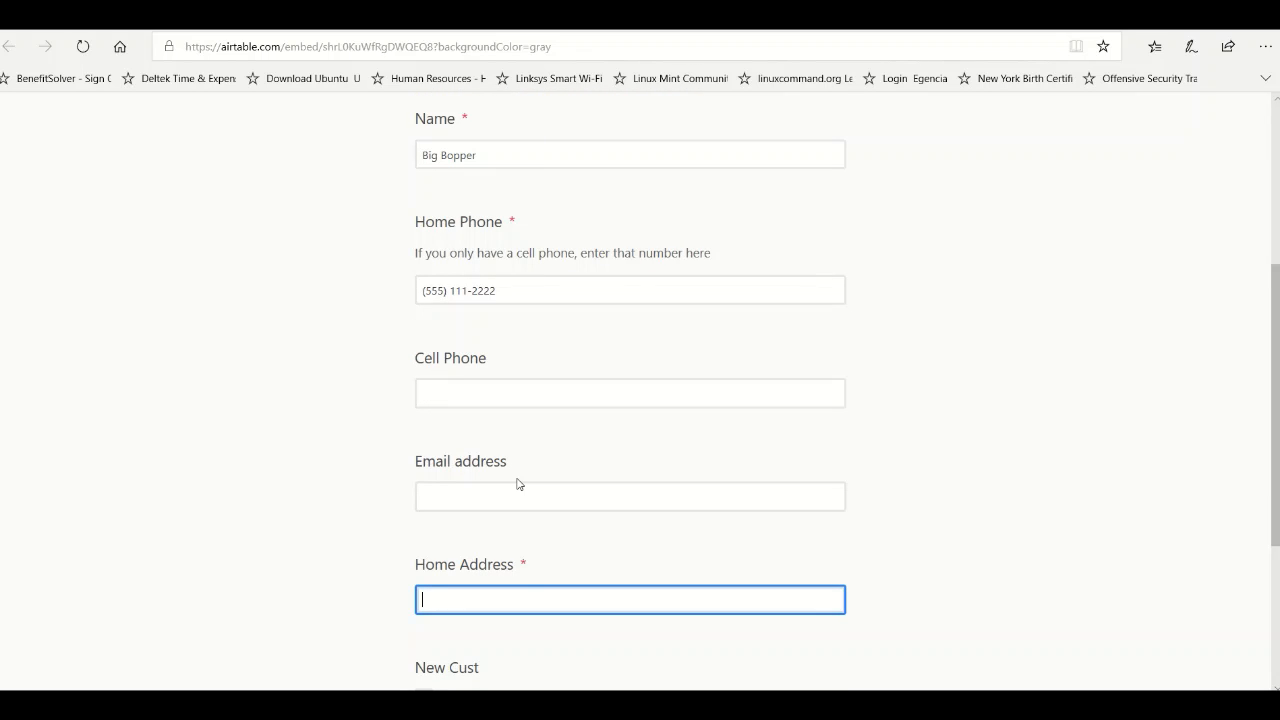
Complete the registration with the customer's home address and both New Cust and Mail list ticked, submit it, and return to a blank form
text(123 Rockin Way, red Oak, PA, 77654)
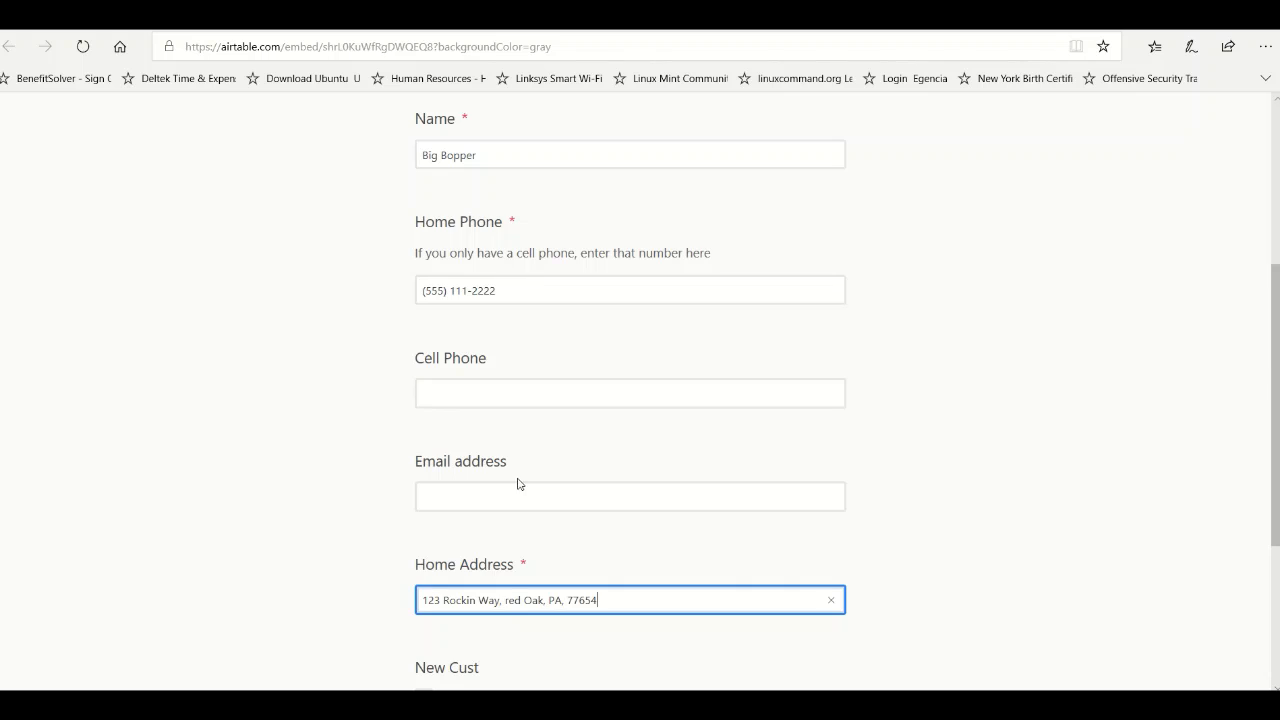
scroll(518, 484, down, 3)
click(424, 427)
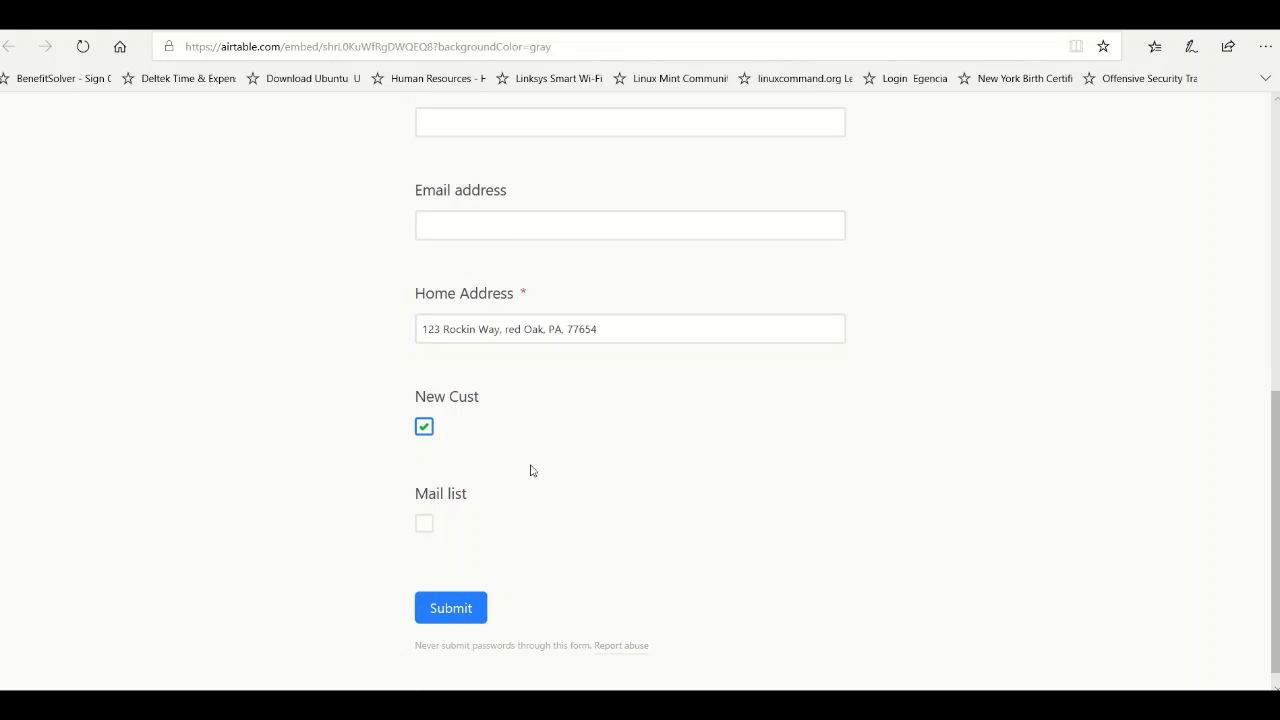
click(424, 525)
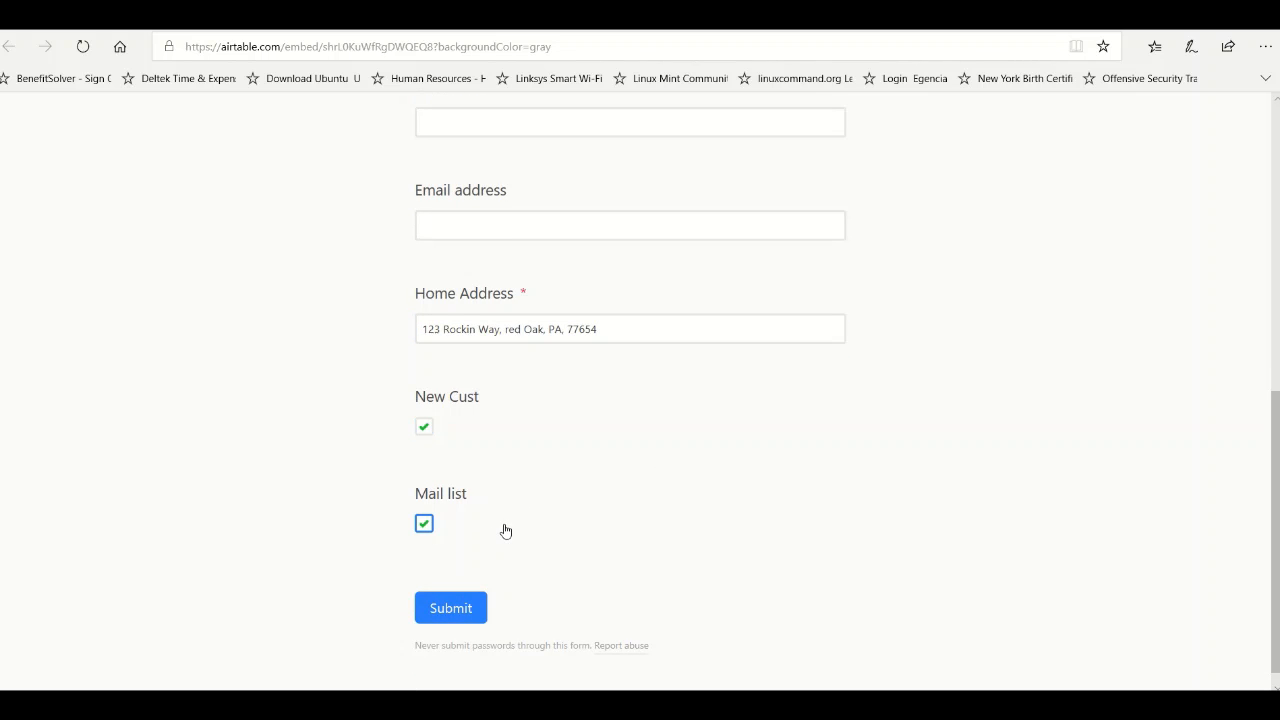
click(476, 614)
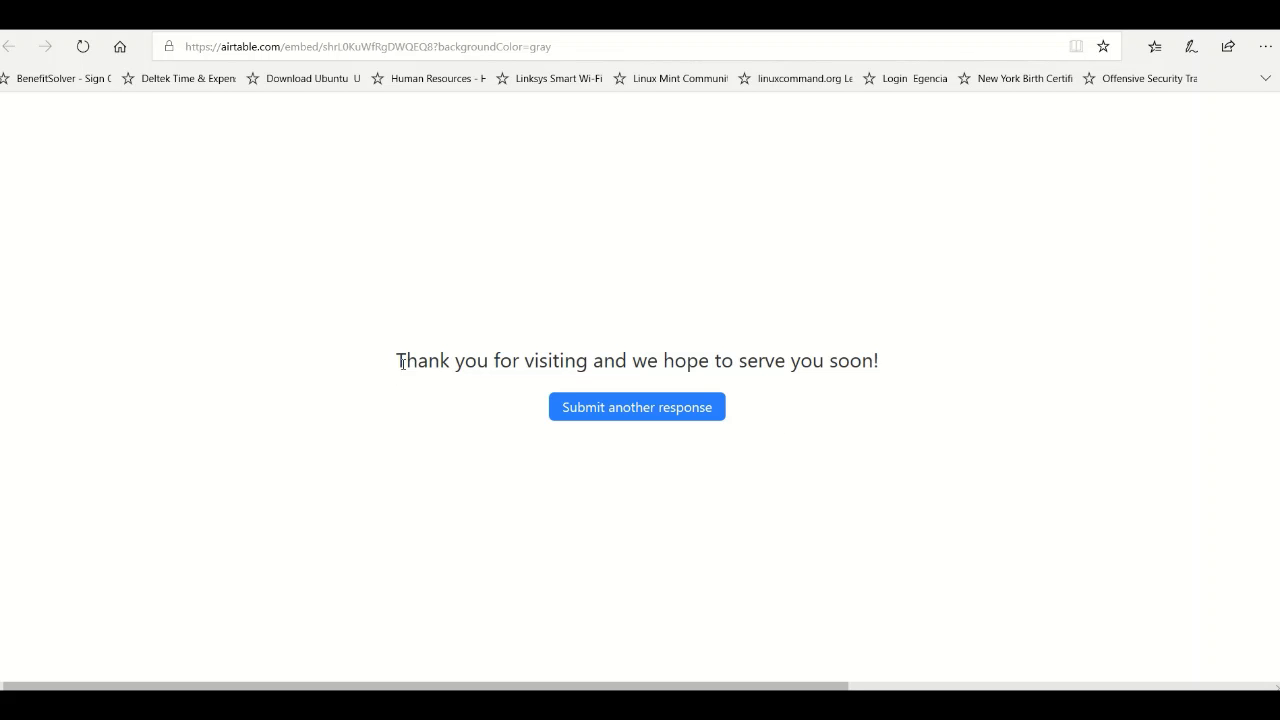
key(F5)
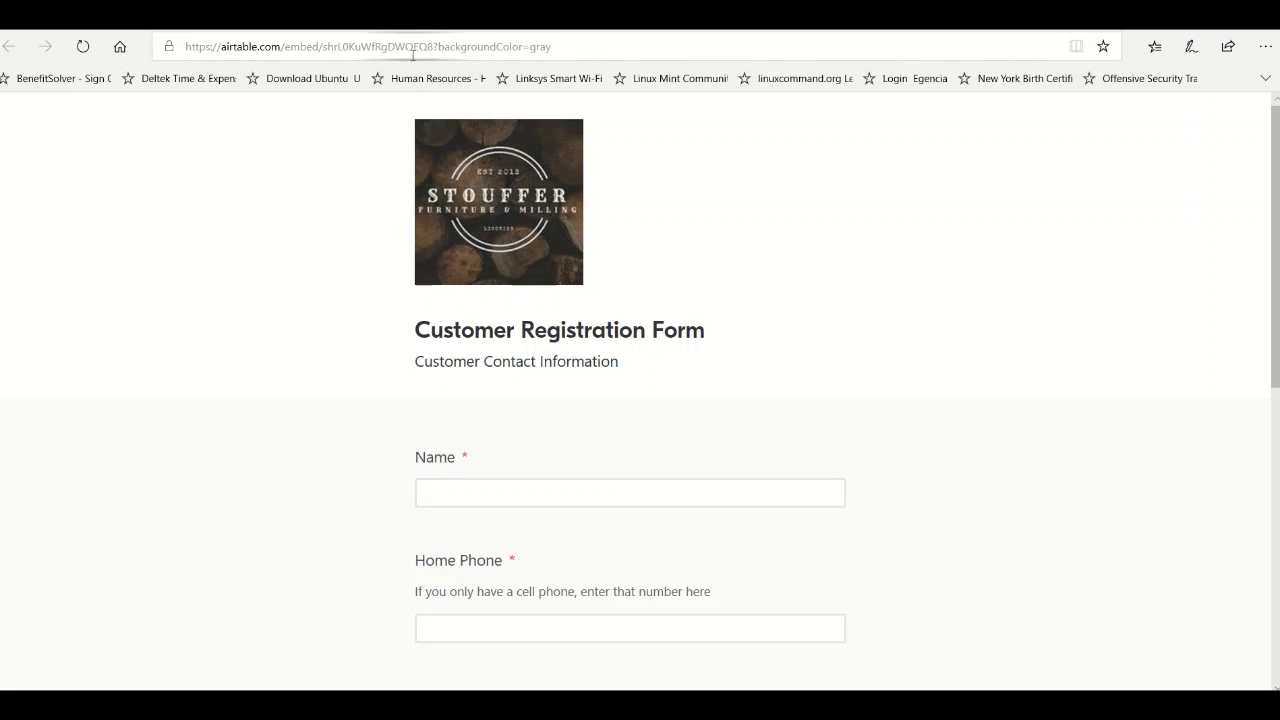
Switch back to the Airtable Customer Listing grid and delete the newly registered customer's record in the last row
click(367, 18)
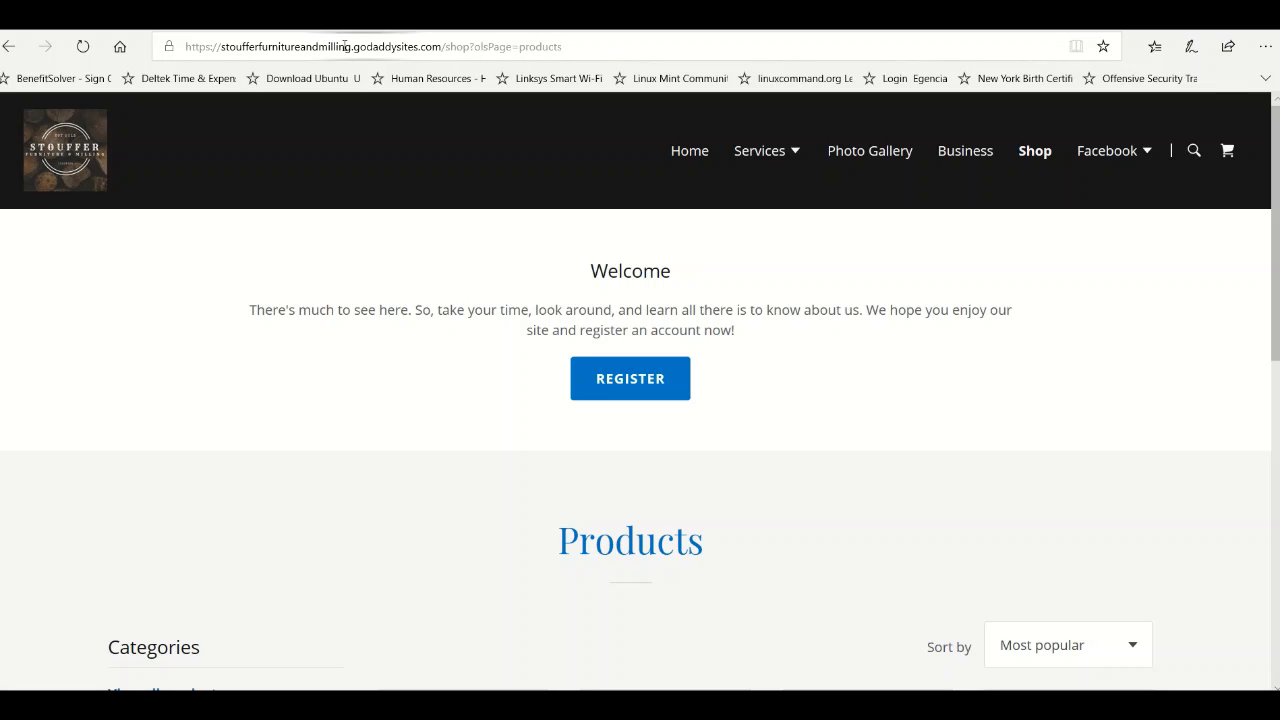
click(268, 18)
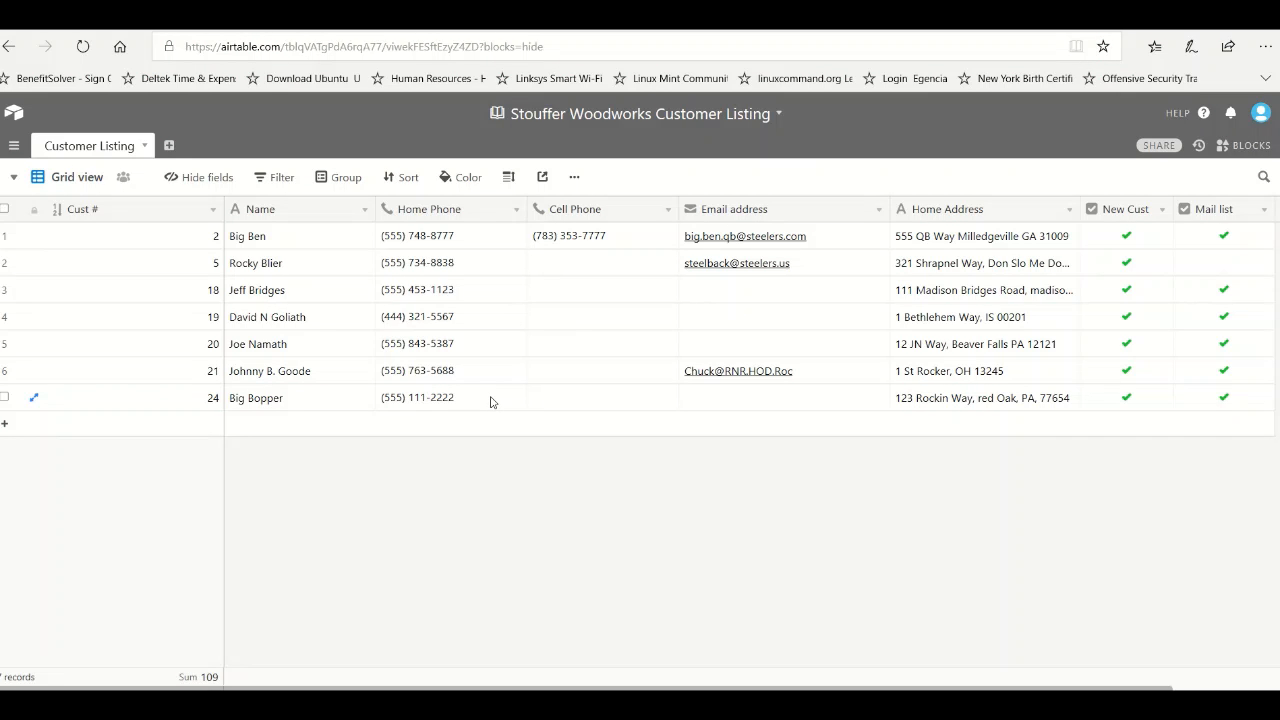
right_click(490, 401)
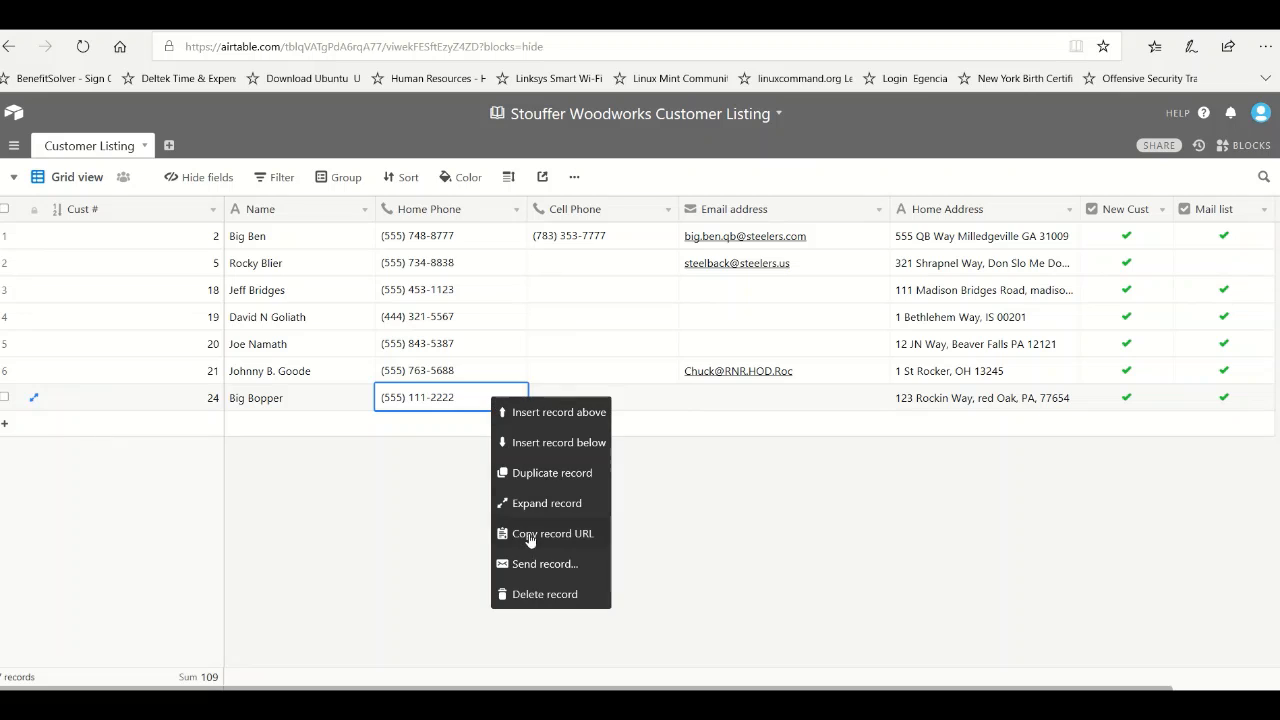
click(543, 596)
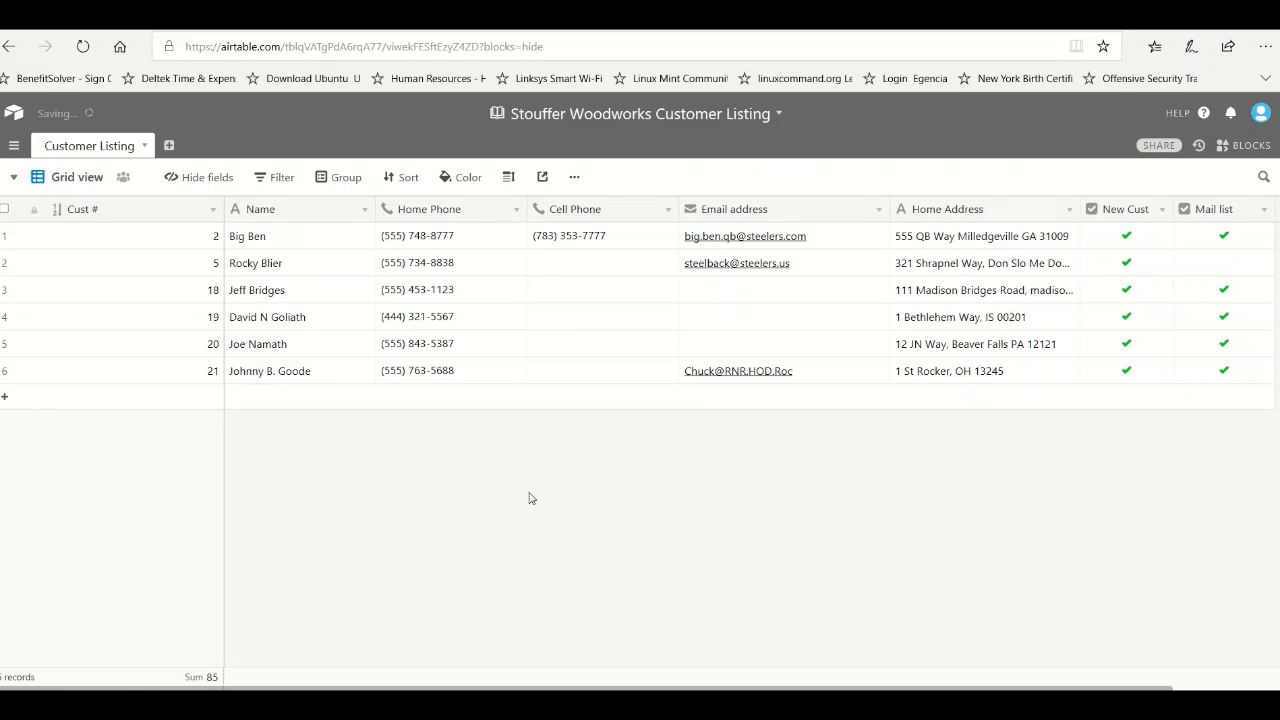